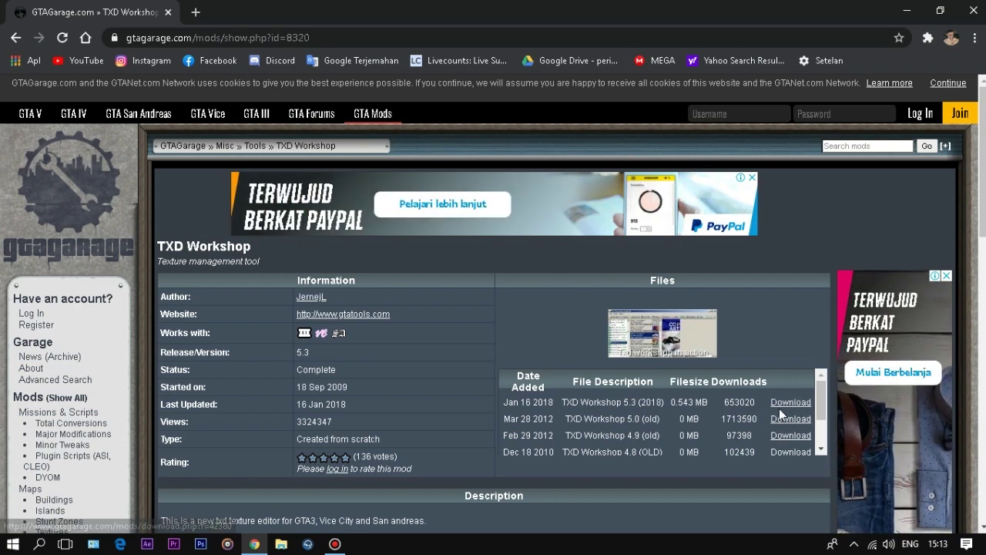
# - Request the TXD Workshop 5.3 (2018) download from GTAGarage and dismiss its download dialog
pyautogui.click(790, 405)
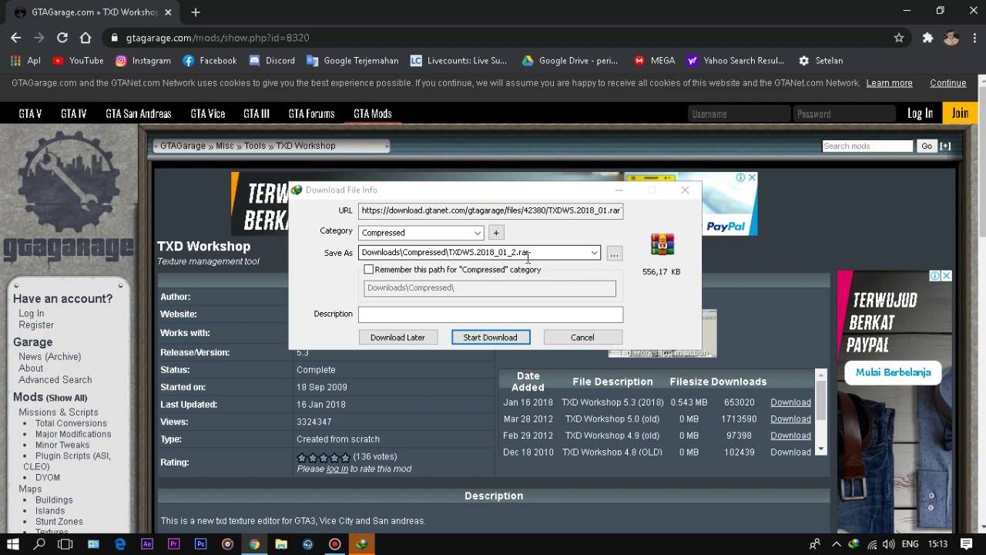
pyautogui.click(678, 192)
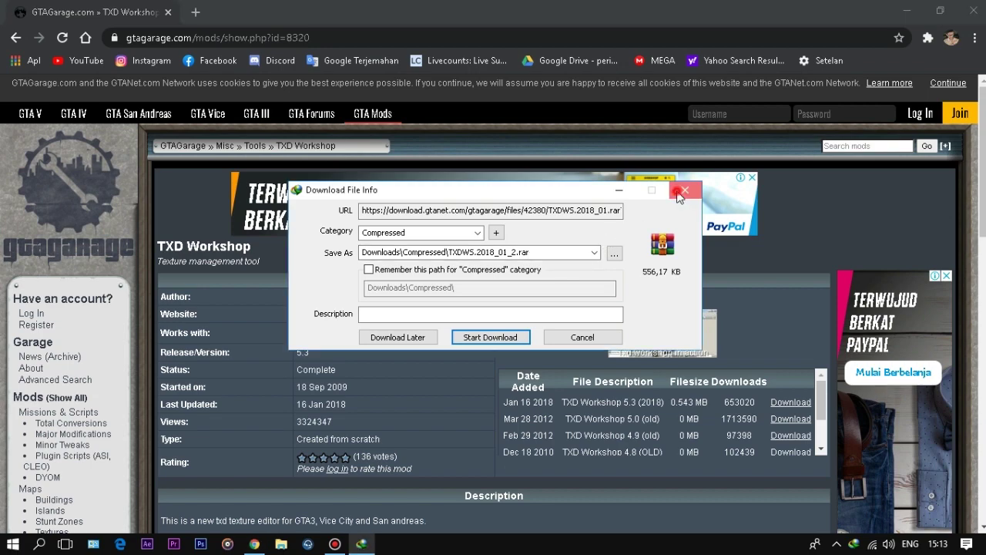
# - Search Google for "donwload dff viewer" in a new browser tab
pyautogui.click(195, 13)
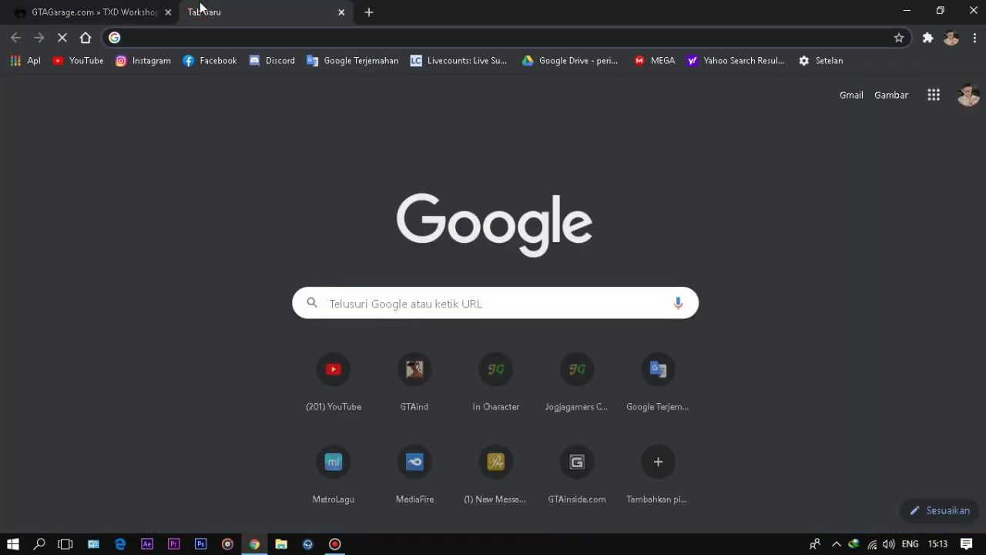
pyautogui.write('donwloasd')
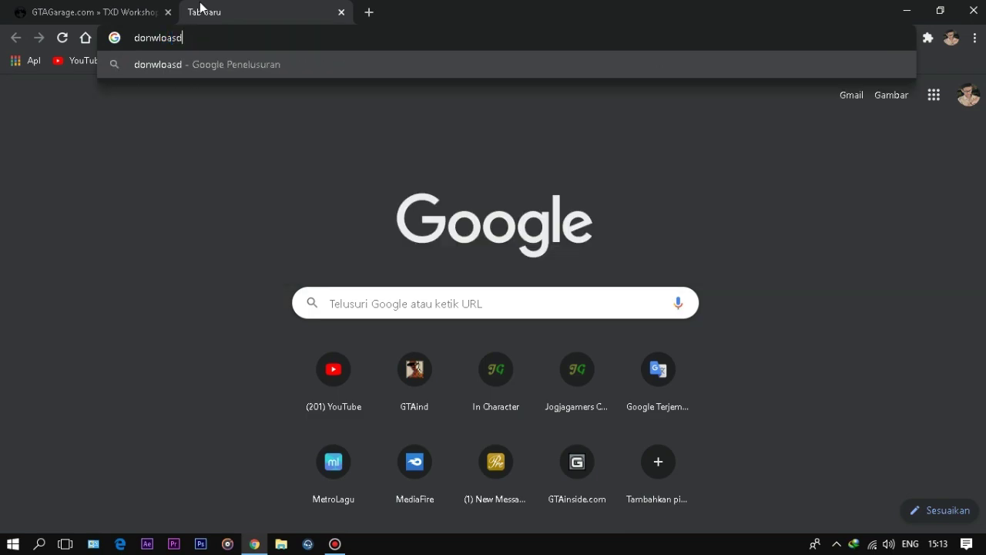
pyautogui.press('BackSpace')
pyautogui.press('BackSpace')
pyautogui.write('d d')
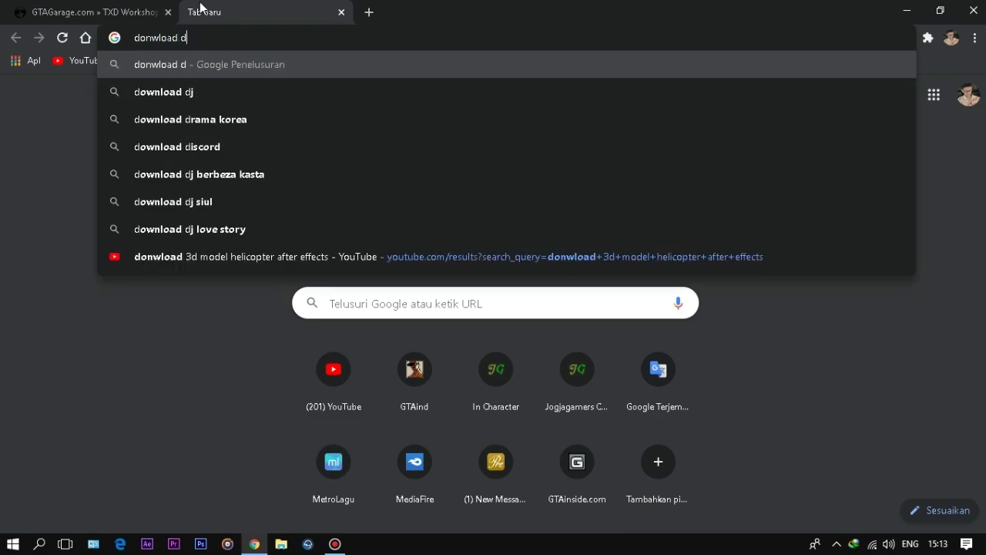
pyautogui.write('ff vier')
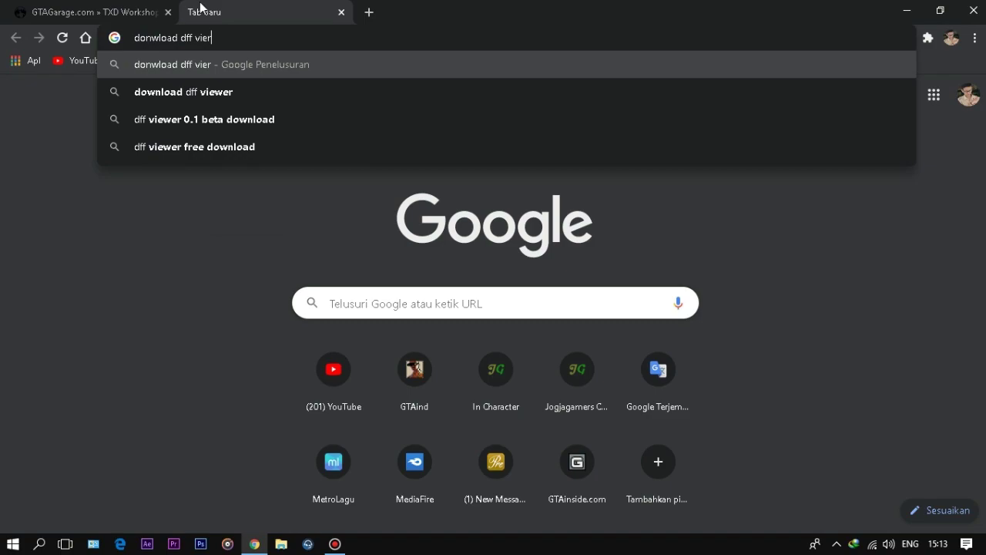
pyautogui.press('BackSpace')
pyautogui.write('wer')
pyautogui.press('Return')
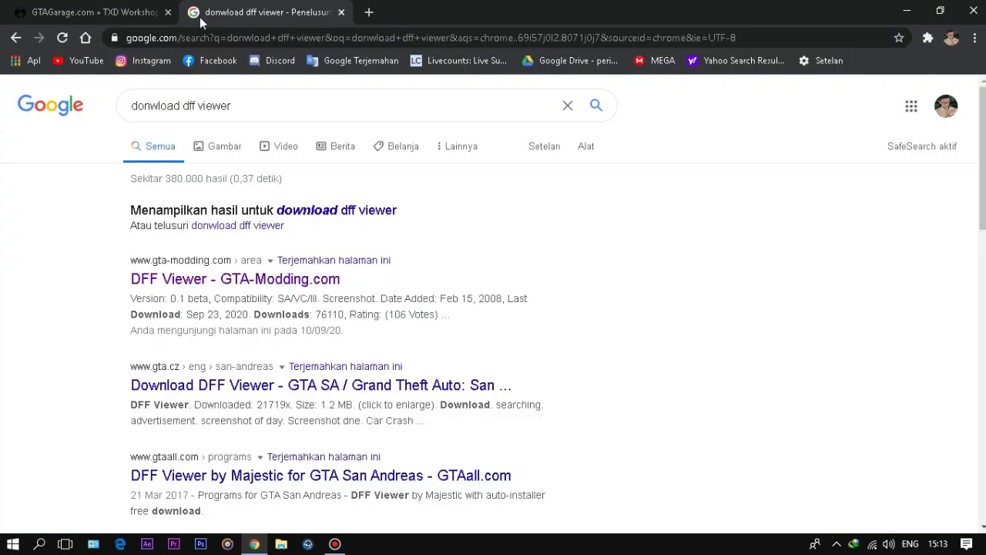
# - Request the DFF Viewer download from its GTA-Modding.com page and dismiss the duplicate download dialog
pyautogui.click(351, 279)
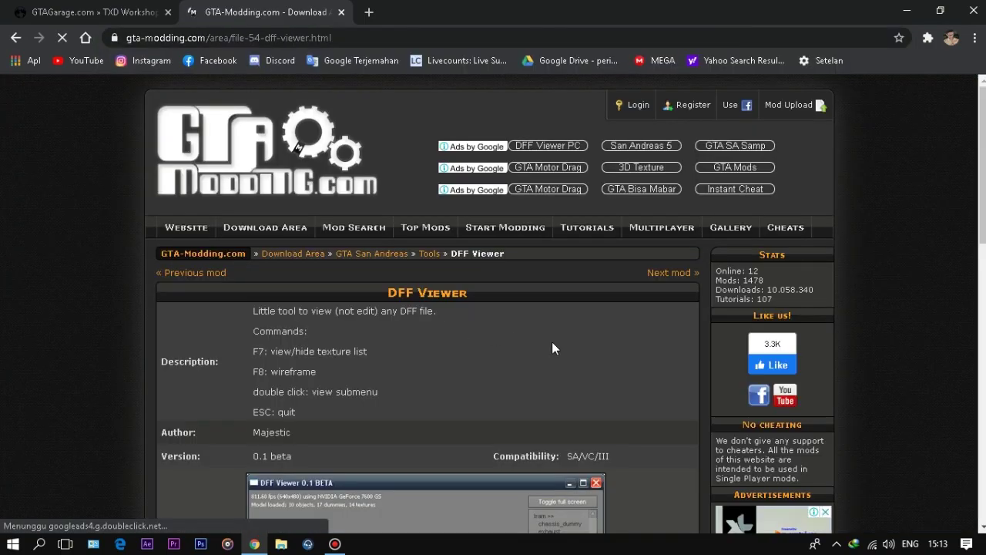
pyautogui.scroll(-5, 552, 343)
pyautogui.scroll(-7, 587, 350)
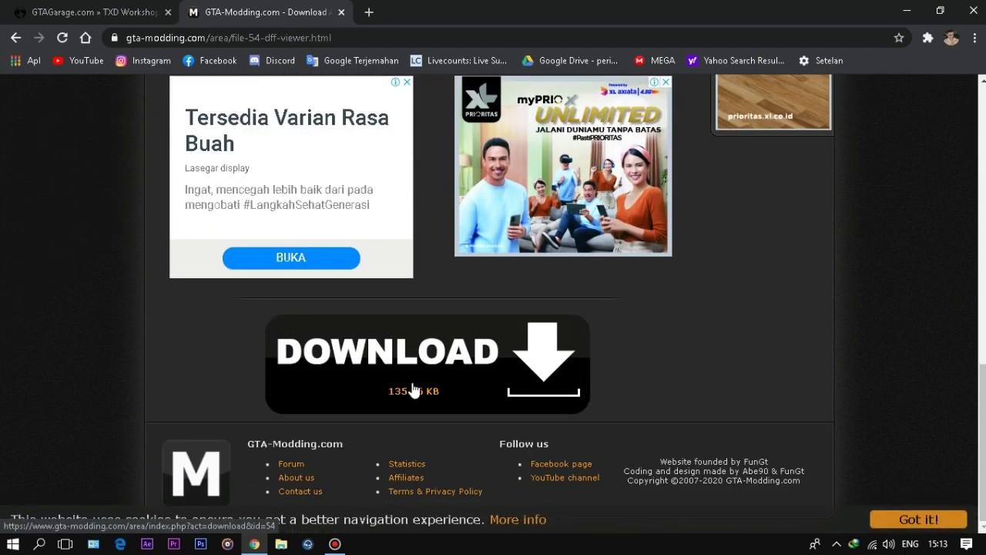
pyautogui.click(436, 403)
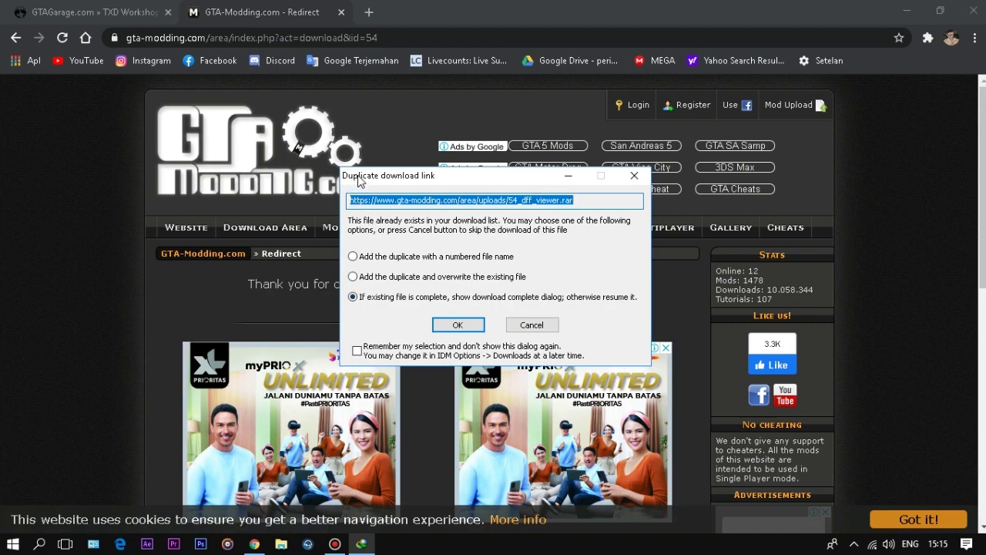
pyautogui.click(640, 180)
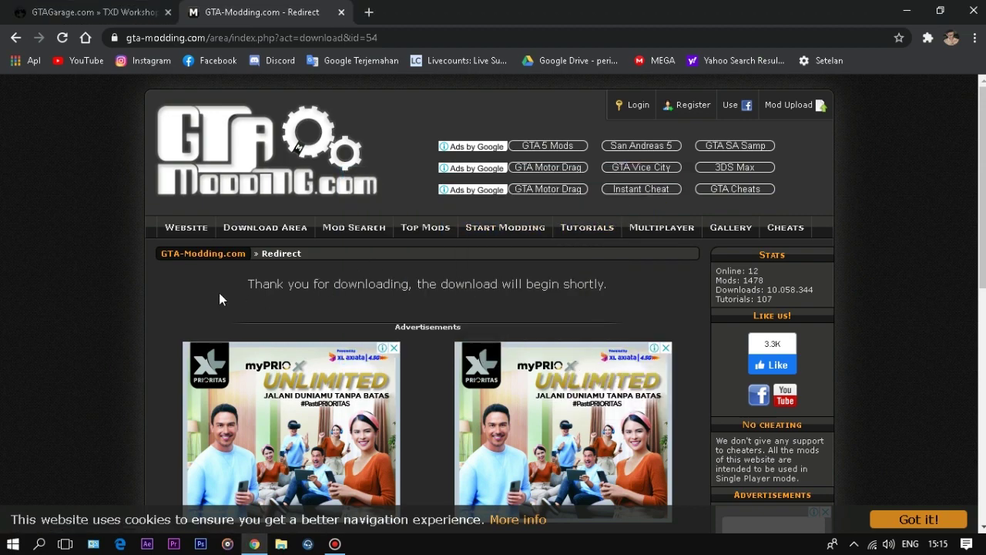
pyautogui.moveTo(232, 283); pyautogui.dragTo(646, 296)
pyautogui.click(645, 295)
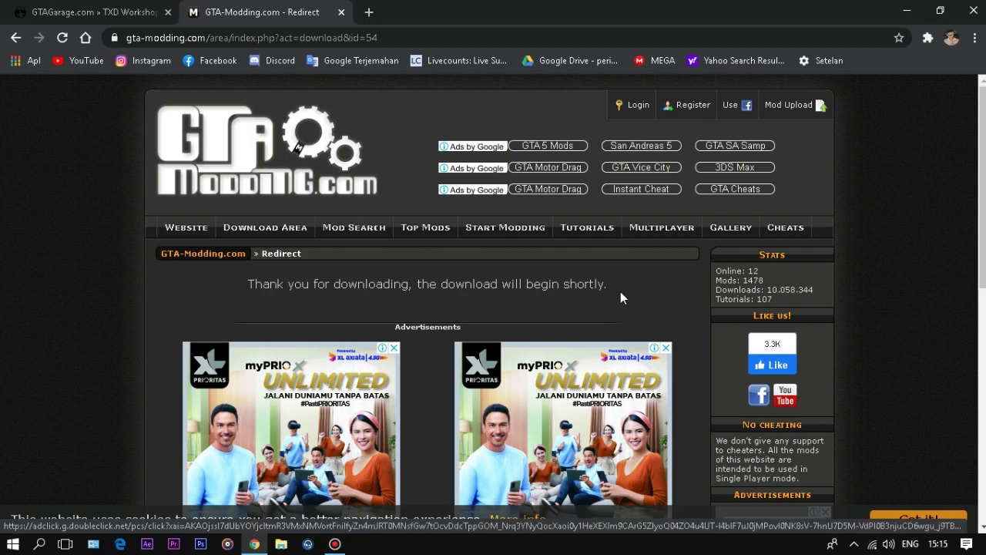
# - Minimize the browser, move the Adobe Photoshop CS6 shortcut to mid-desktop and back to its original place, and refresh the desktop
pyautogui.click(907, 12)
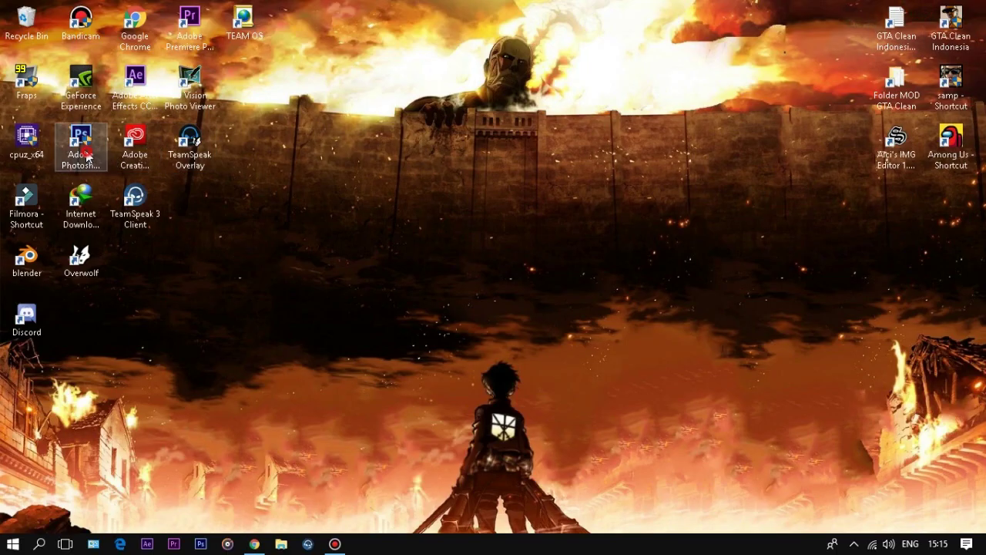
pyautogui.moveTo(81, 143); pyautogui.dragTo(463, 260)
pyautogui.moveTo(520, 229); pyautogui.dragTo(518, 220)
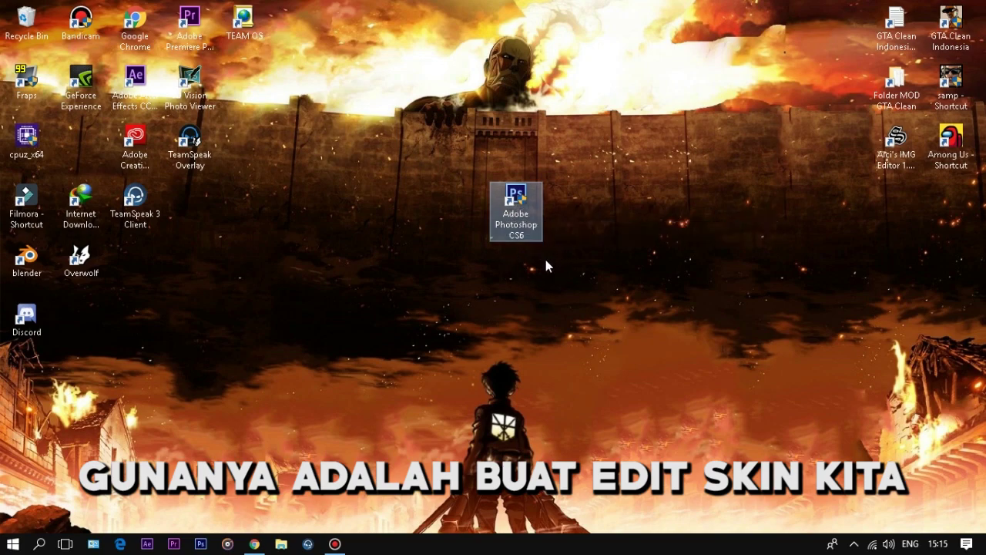
pyautogui.moveTo(528, 219); pyautogui.dragTo(81, 150)
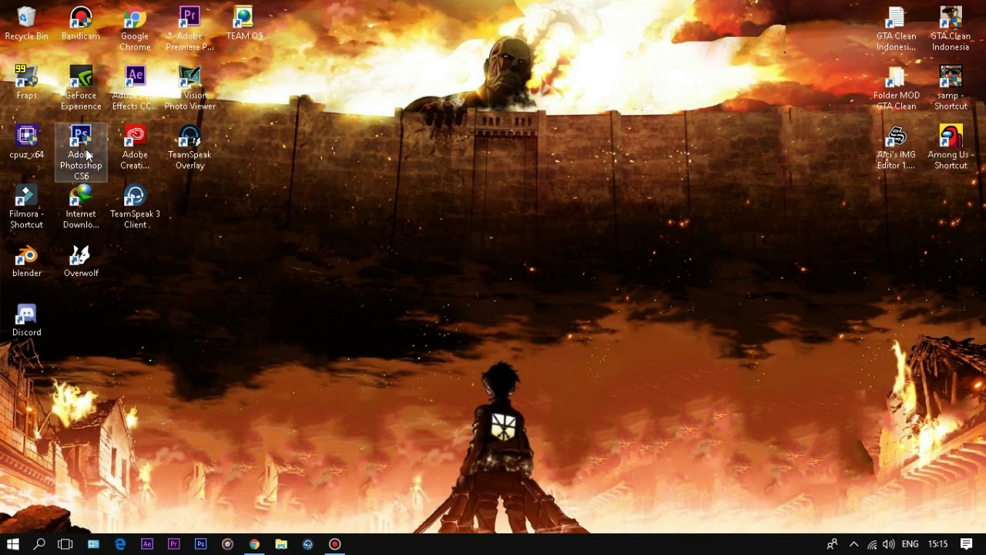
pyautogui.moveTo(80, 150)
pyautogui.mouseDown()
pyautogui.moveTo(474, 211)
pyautogui.moveTo(468, 181)
pyautogui.moveTo(505, 222)
pyautogui.moveTo(534, 189)
pyautogui.moveTo(497, 197)
pyautogui.moveTo(507, 202)
pyautogui.moveTo(192, 204)
pyautogui.moveTo(85, 135)
pyautogui.mouseUp()
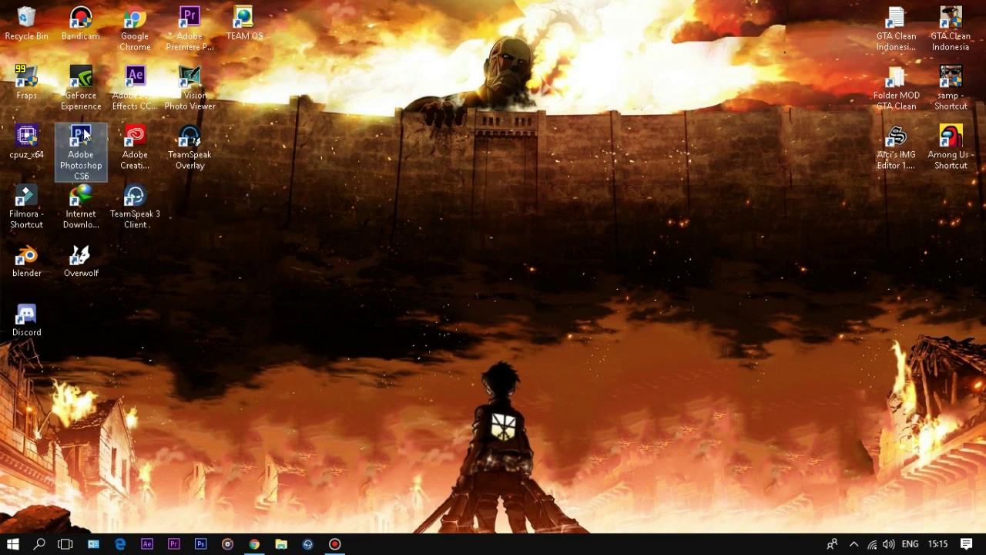
pyautogui.click(530, 213)
pyautogui.rightClick(496, 198)
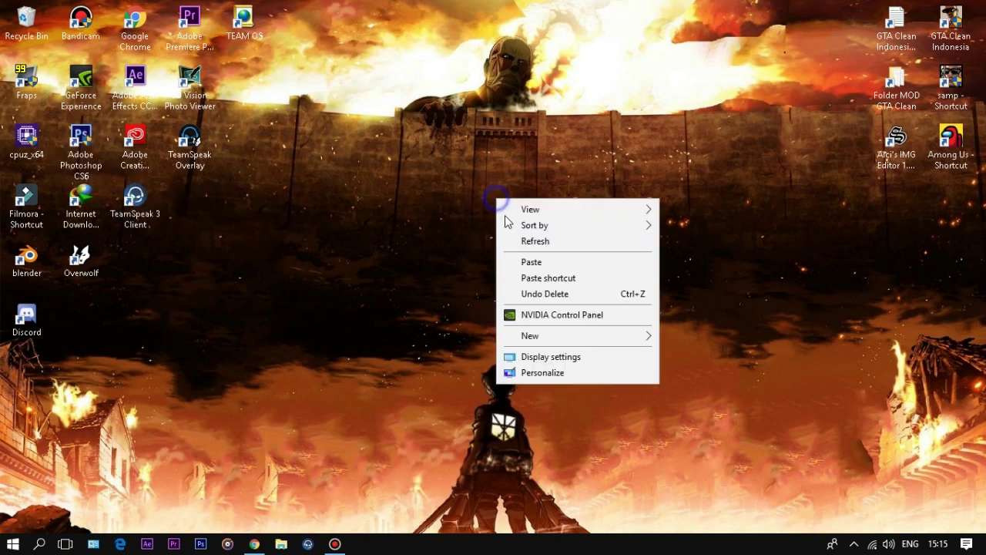
pyautogui.click(510, 240)
# - Switch back to Chrome and search Google for "skin all" in a new tab
pyautogui.click(255, 544)
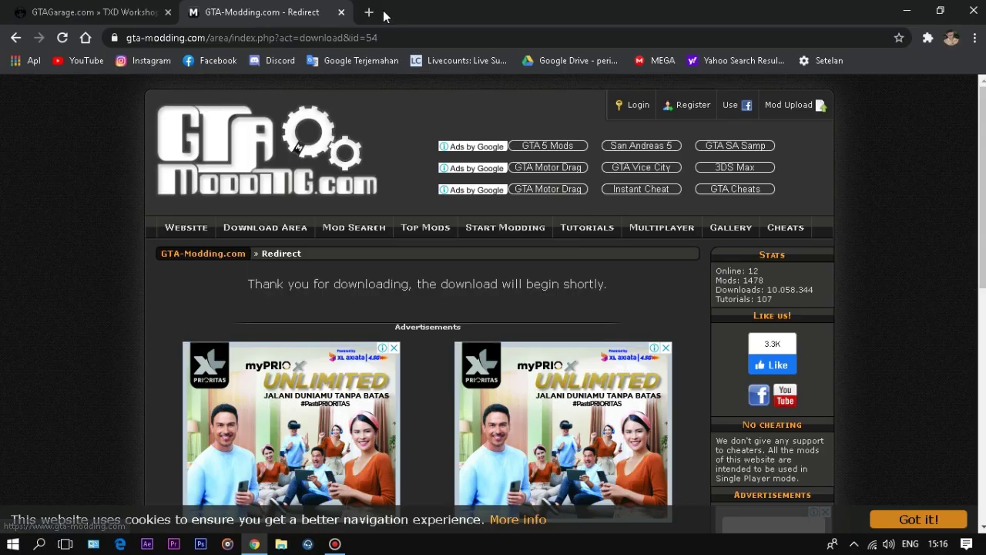
pyautogui.click(372, 13)
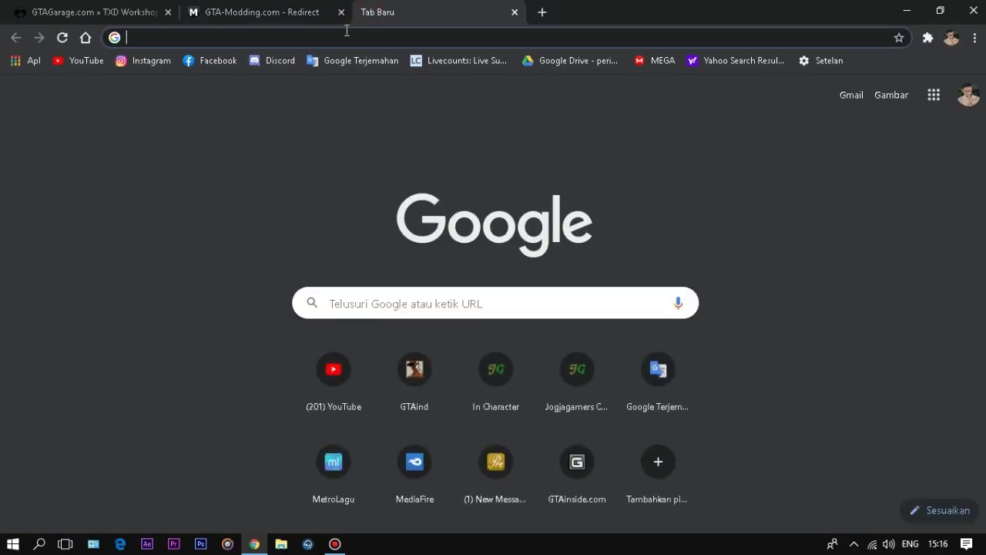
pyautogui.write('skin all')
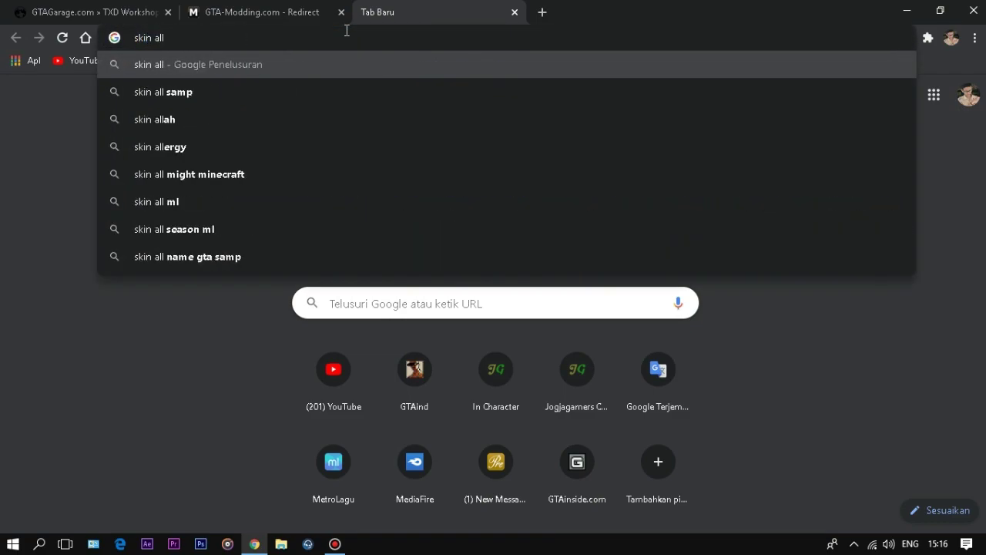
pyautogui.press('Return')
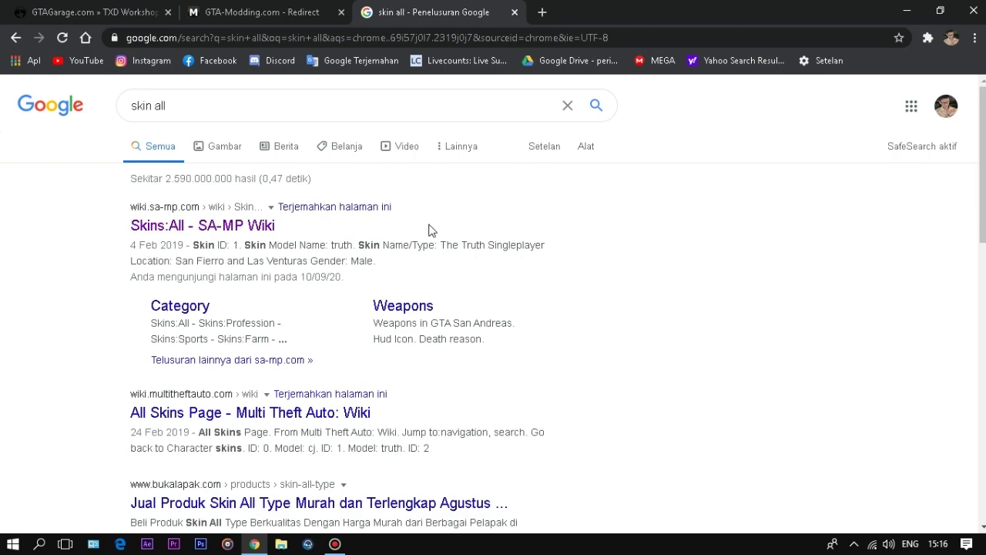
# - Open the Skins:All page of the SA-MP Wiki and examine the model name of skin ID 23
pyautogui.click(185, 225)
pyautogui.scroll(-3, 551, 353)
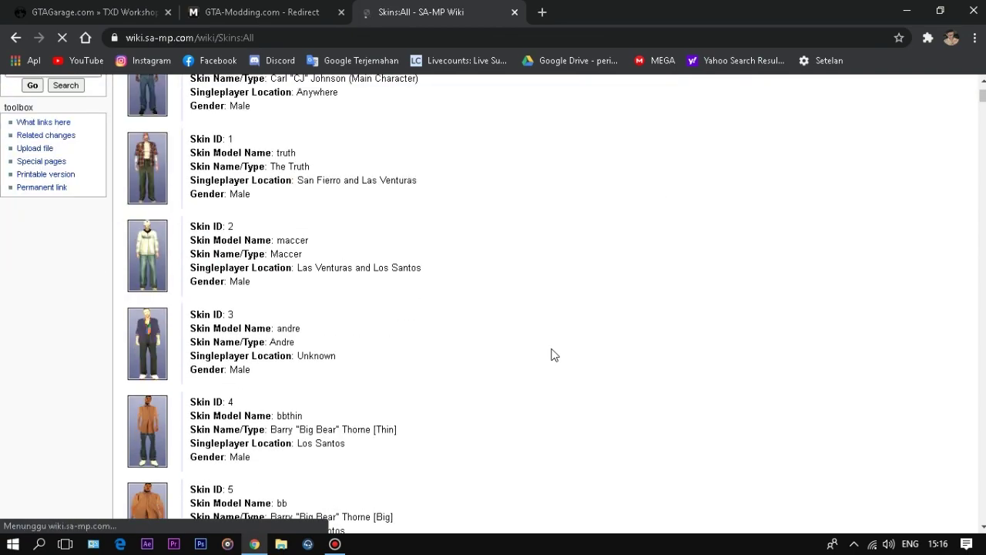
pyautogui.scroll(-20, 179, 269)
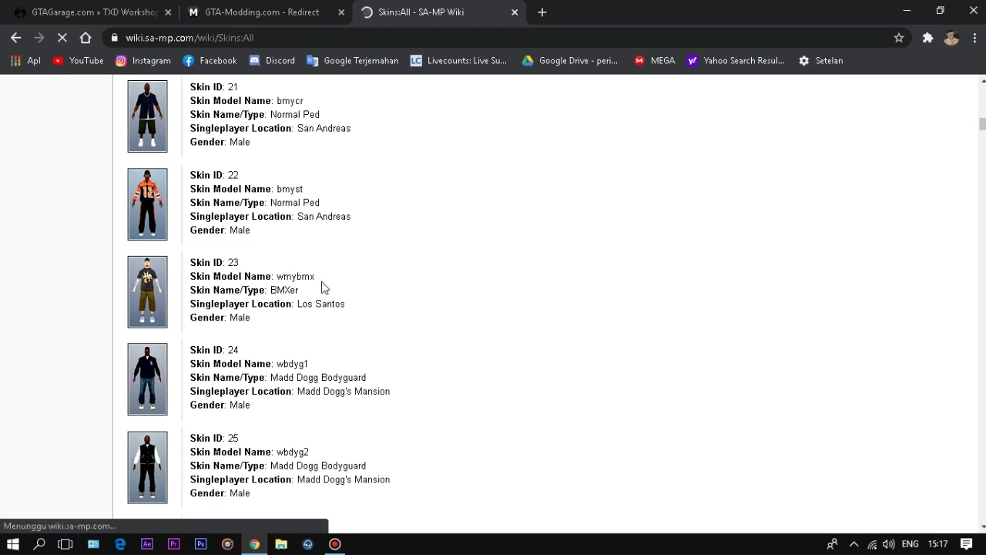
pyautogui.moveTo(316, 278); pyautogui.dragTo(275, 279)
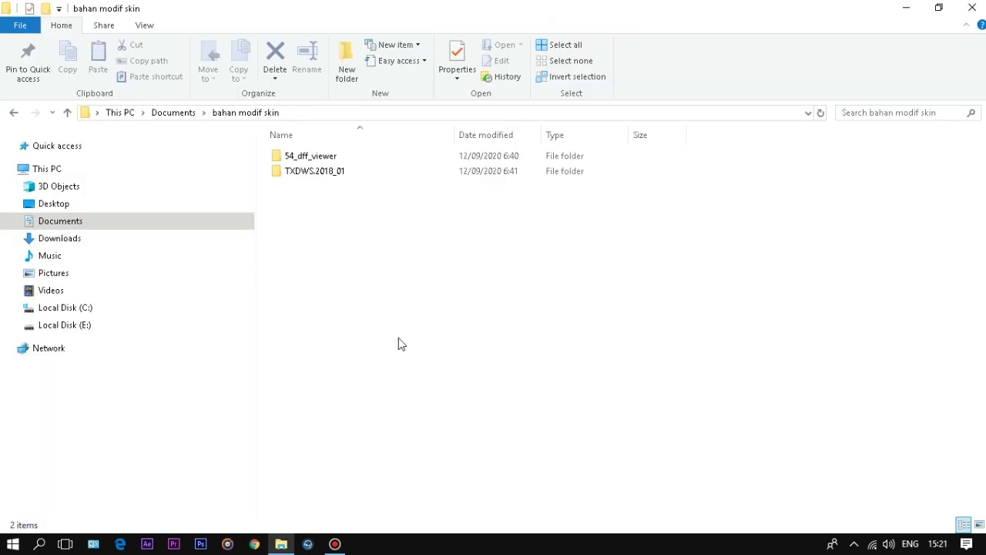
# - Launch the txdworkshop application from the TXDWS.2018_01 folder inside "bahan modif skin"
pyautogui.moveTo(400, 338); pyautogui.dragTo(308, 157)
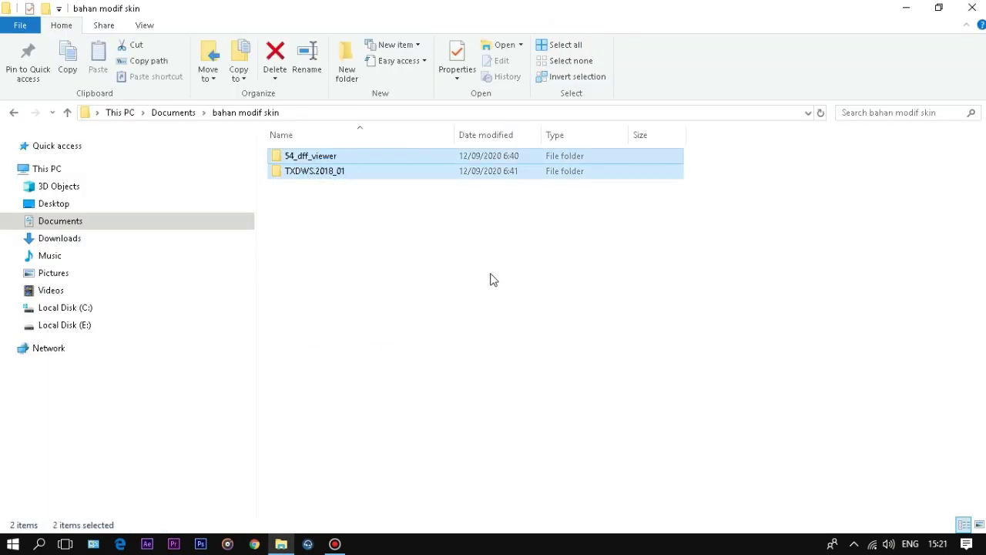
pyautogui.click(358, 280)
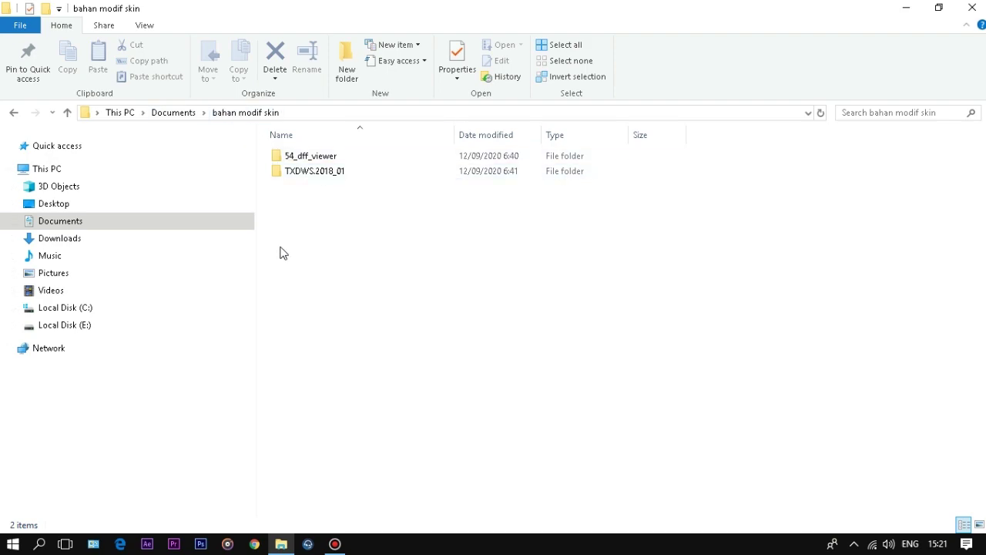
pyautogui.doubleClick(322, 177)
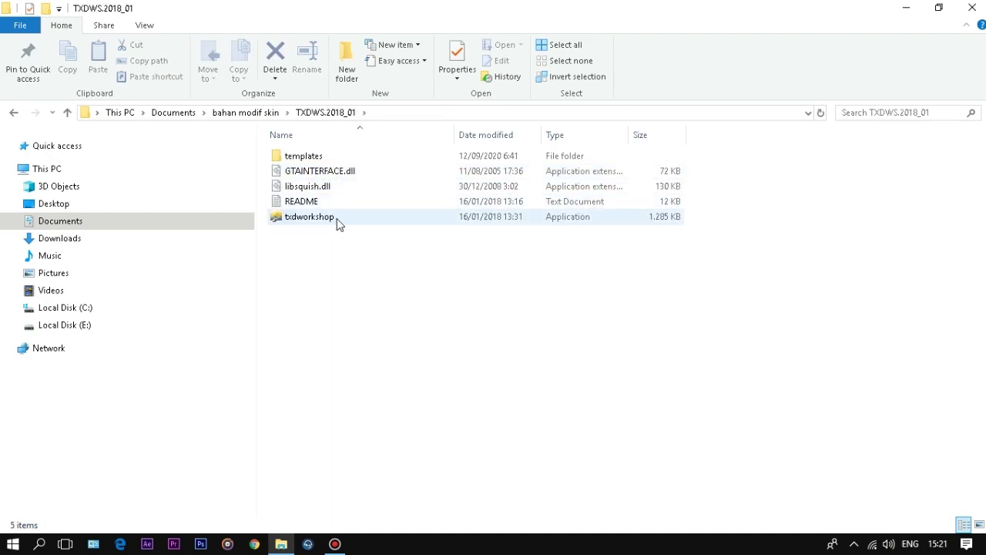
pyautogui.click(336, 222)
pyautogui.doubleClick(341, 222)
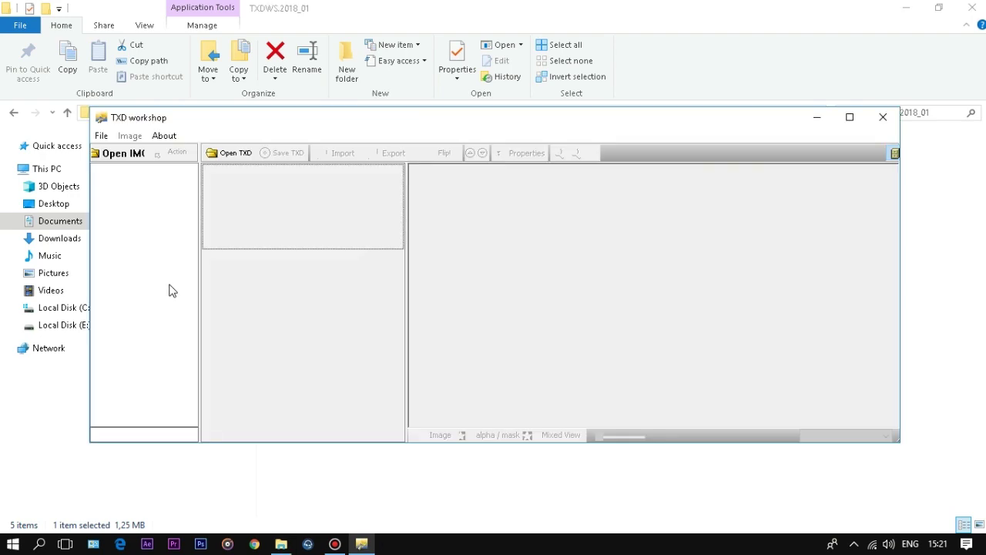
# - Open the gta3 IMG archive from the models folder of GTA SA ROLEPLAY ID in TXD Workshop
pyautogui.click(129, 158)
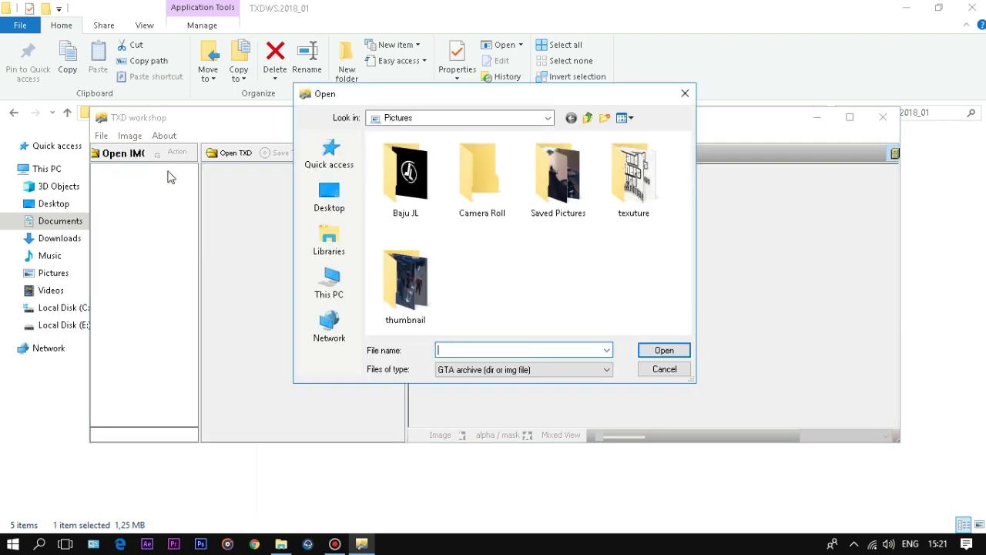
pyautogui.click(322, 280)
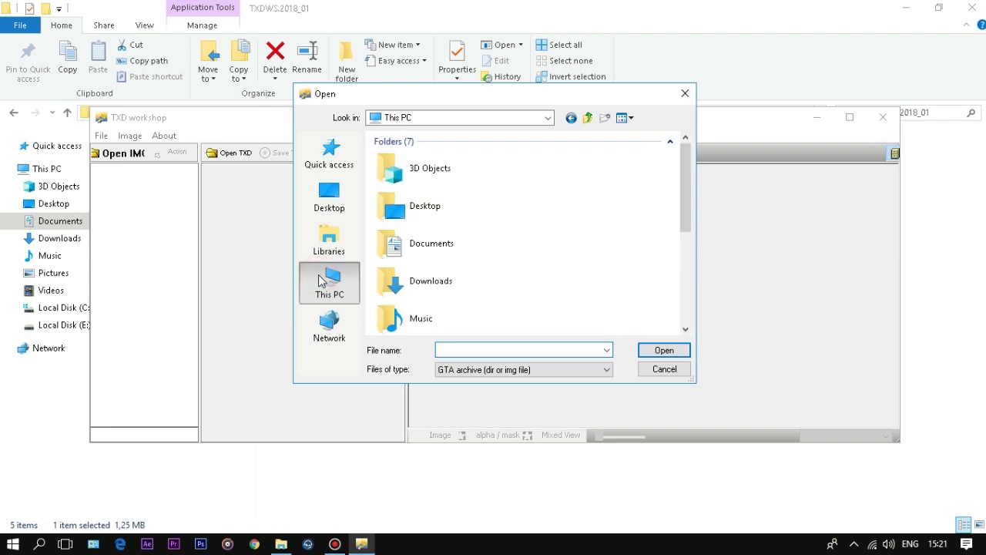
pyautogui.moveTo(682, 191); pyautogui.dragTo(683, 308)
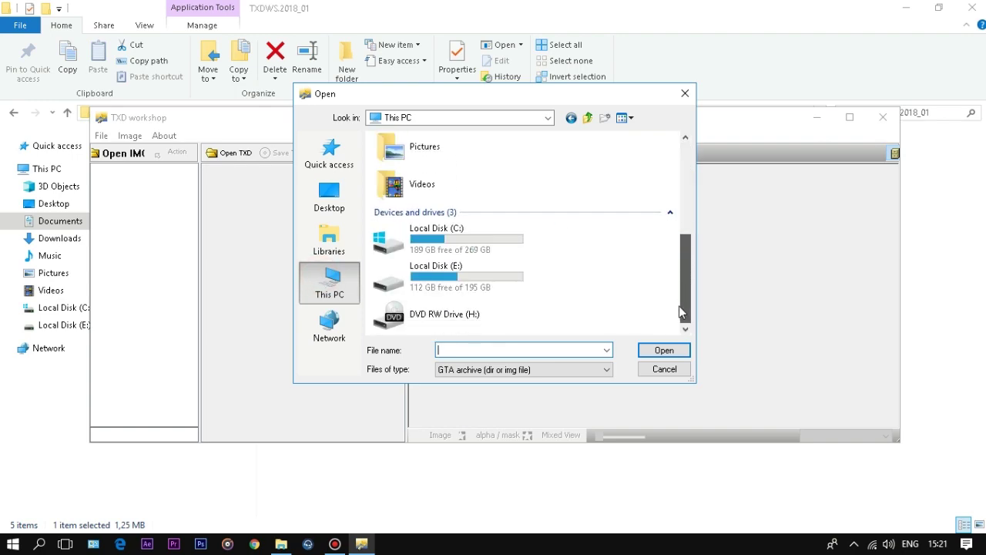
pyautogui.doubleClick(409, 276)
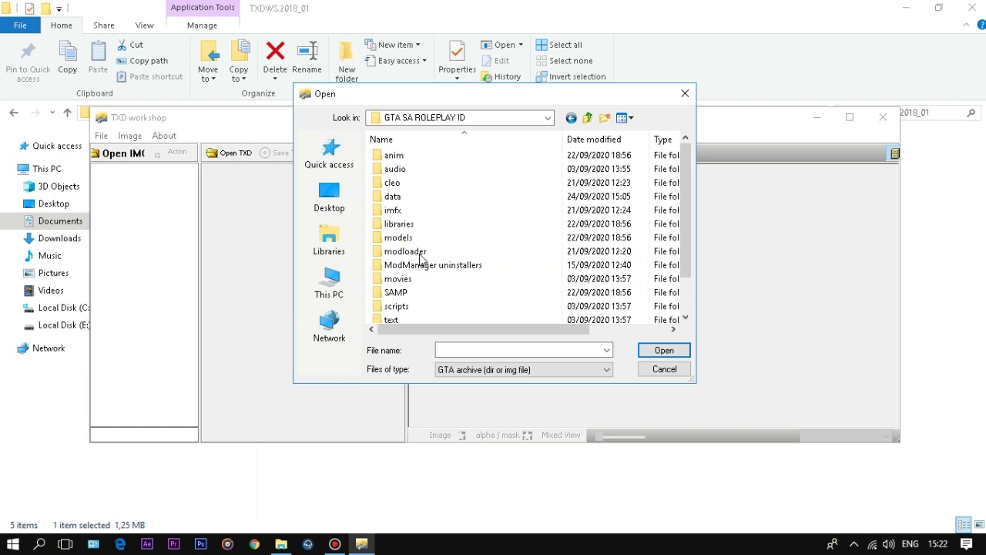
pyautogui.doubleClick(394, 238)
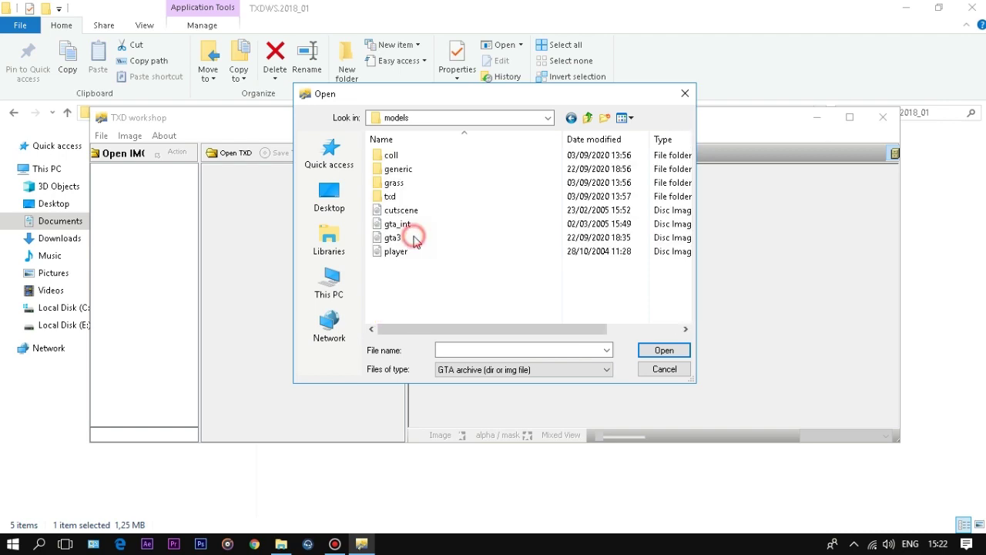
pyautogui.click(394, 238)
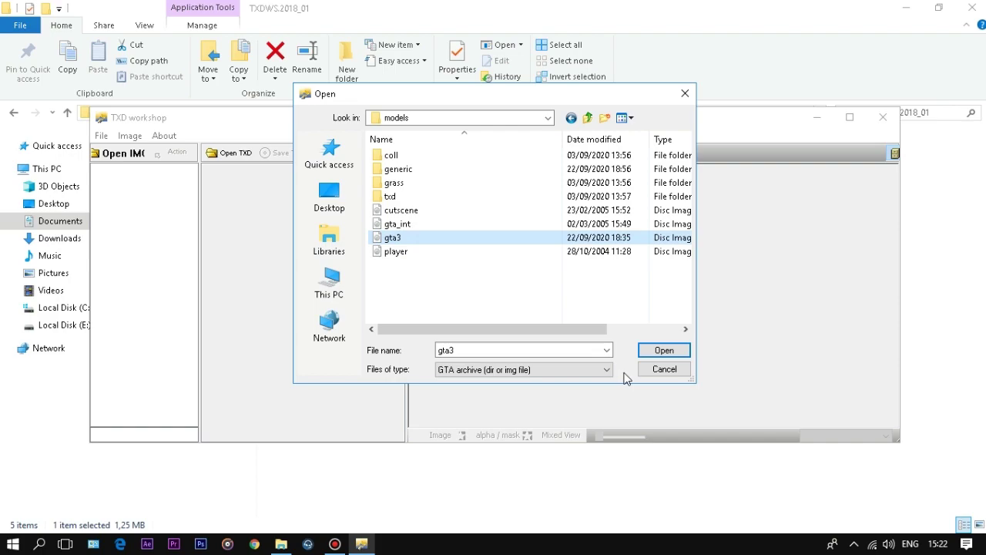
pyautogui.click(662, 350)
pyautogui.moveTo(192, 184)
pyautogui.mouseDown()
pyautogui.moveTo(185, 434)
pyautogui.moveTo(202, 174)
pyautogui.mouseUp()
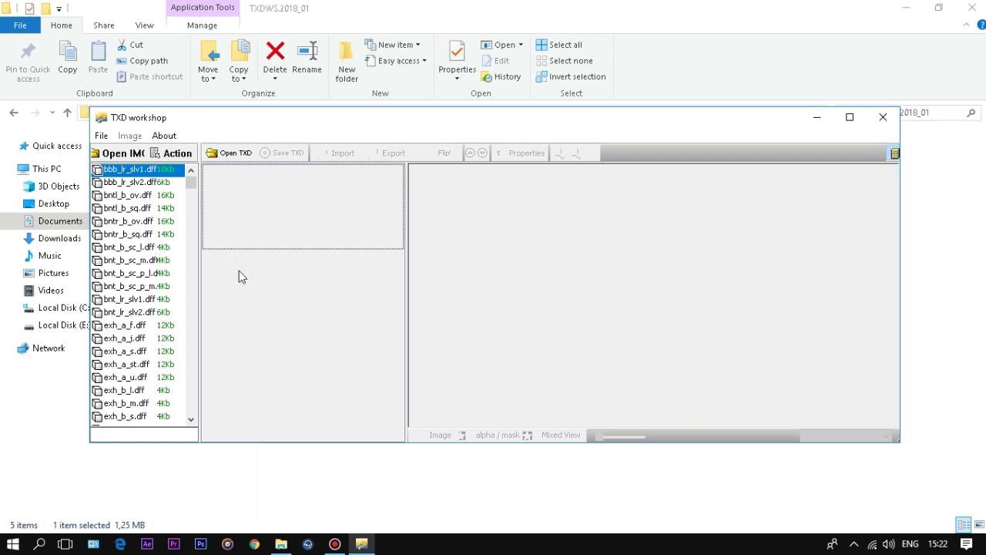
# - Find wmybmx in the archive's file list and open wmybmx.txd
pyautogui.click(142, 433)
pyautogui.write('wmybmx')
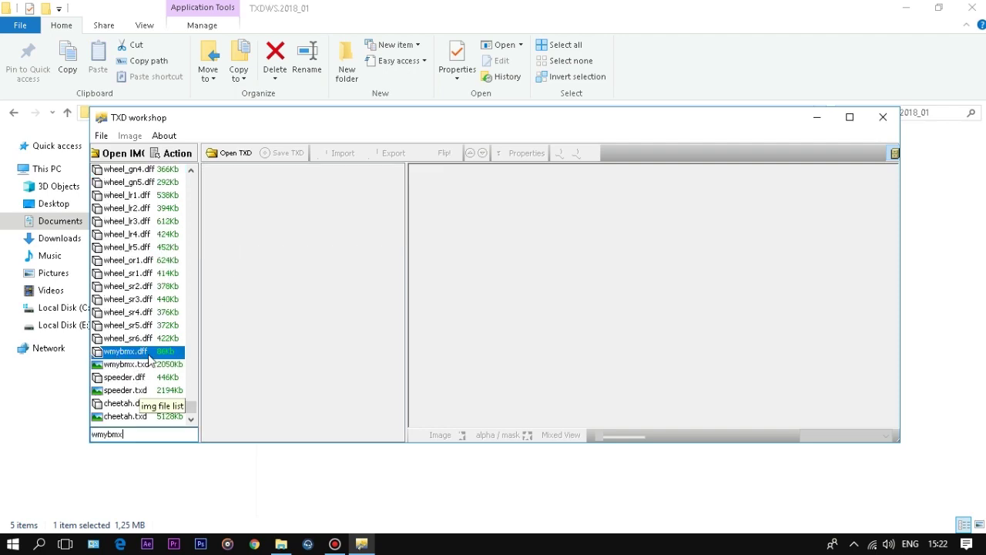
pyautogui.click(140, 366)
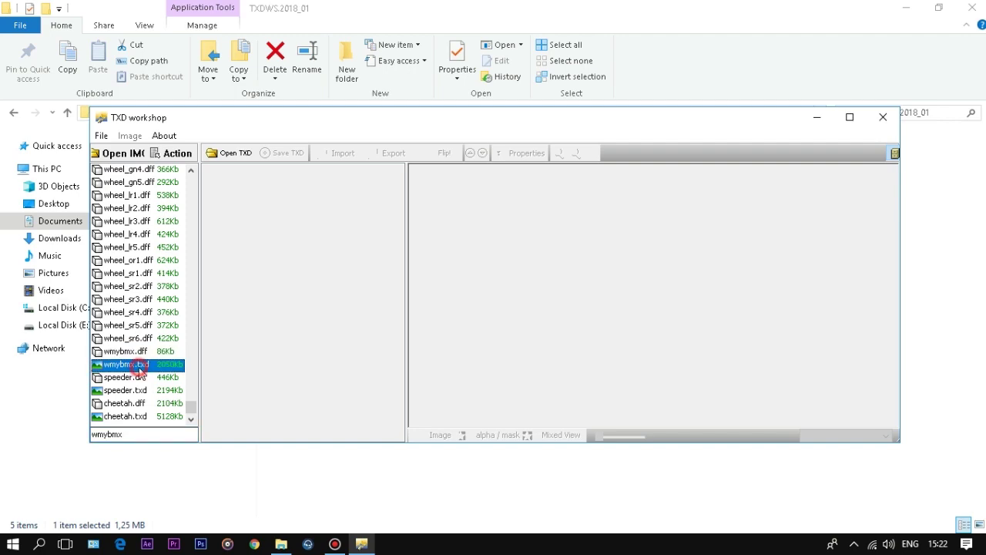
pyautogui.press('Return')
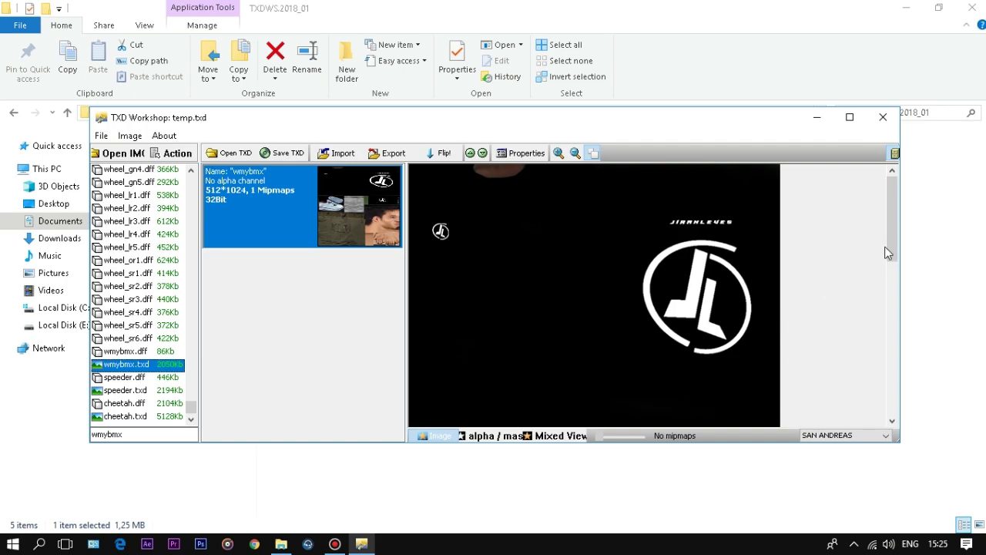
# - Look over the wmybmx texture and export it as a TGA image
pyautogui.moveTo(886, 252)
pyautogui.mouseDown()
pyautogui.moveTo(889, 245)
pyautogui.moveTo(876, 398)
pyautogui.moveTo(885, 242)
pyautogui.mouseUp()
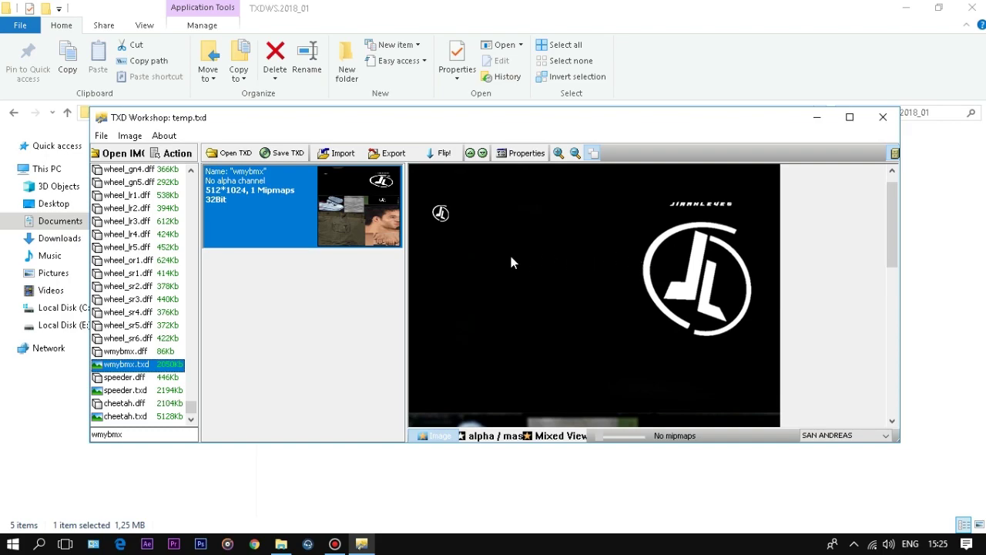
pyautogui.scroll(1, 154, 438)
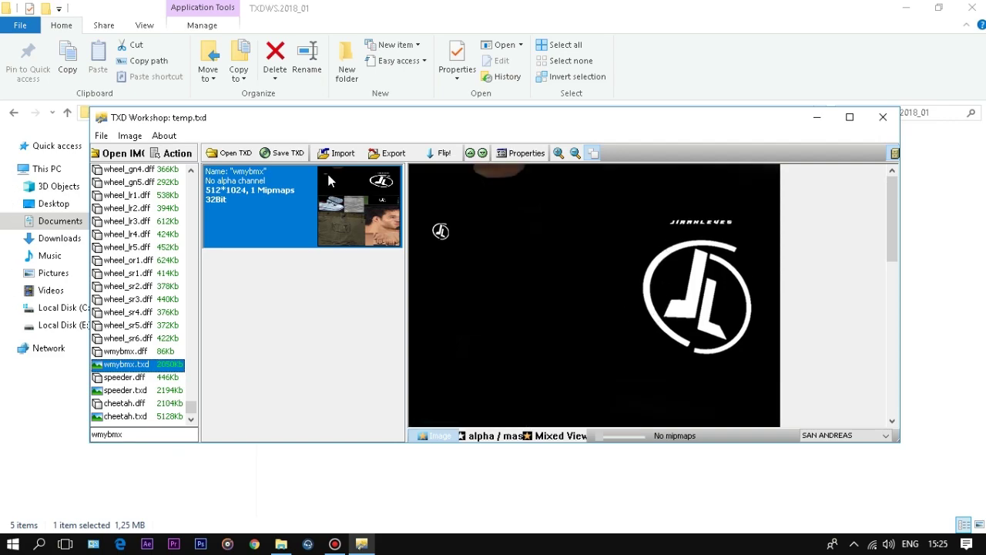
pyautogui.click(384, 154)
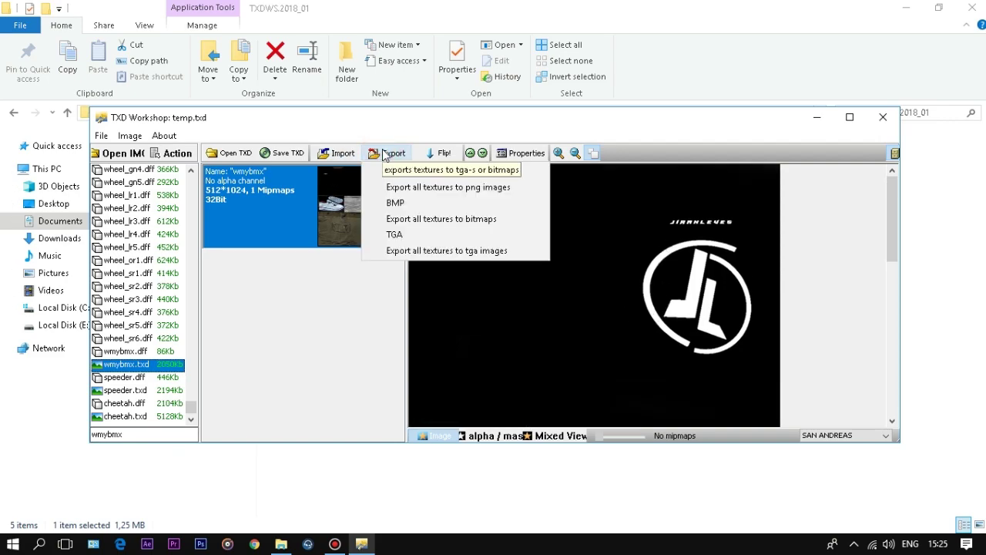
pyautogui.click(395, 235)
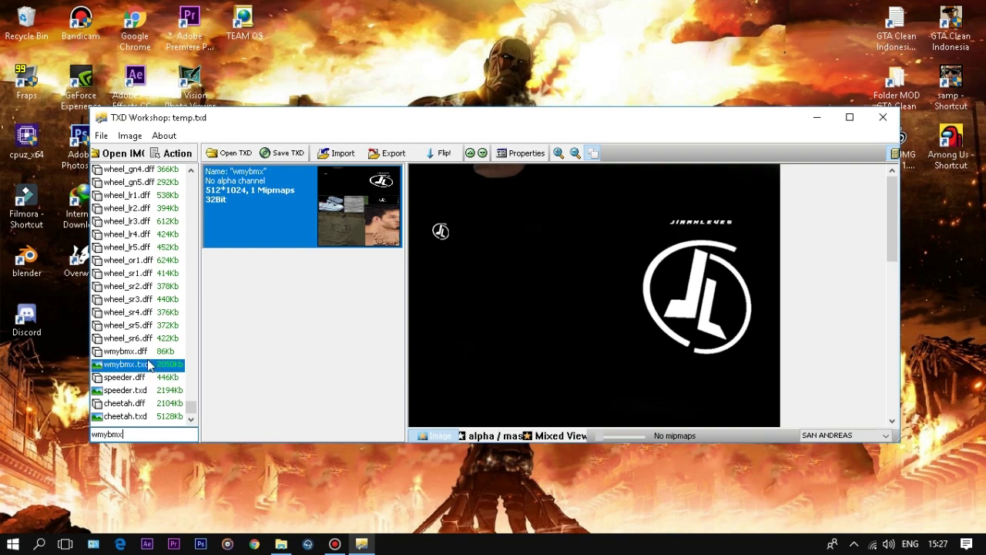
# - Extract wmybmx.dff from the archive into the Baju JL folder
pyautogui.click(136, 353)
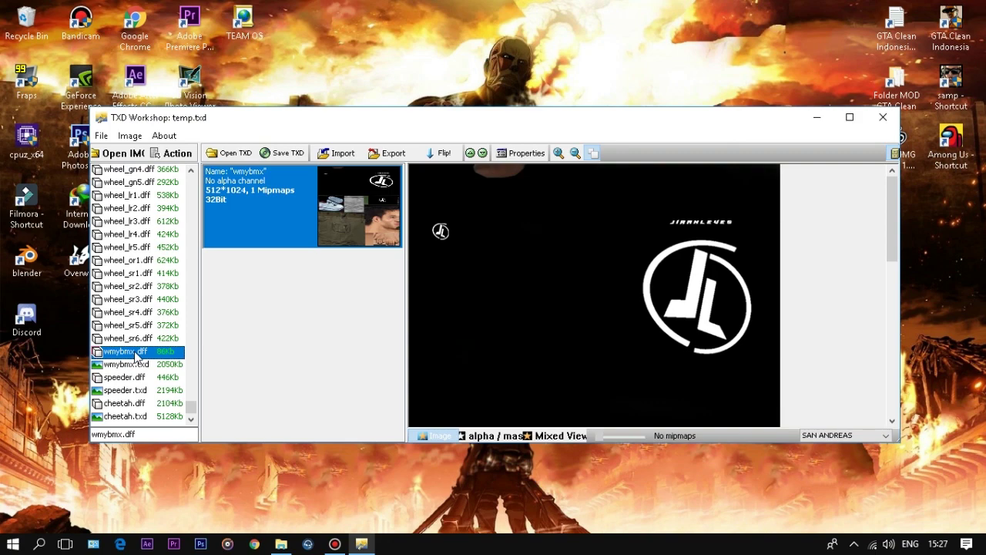
pyautogui.rightClick(132, 351)
pyautogui.click(149, 378)
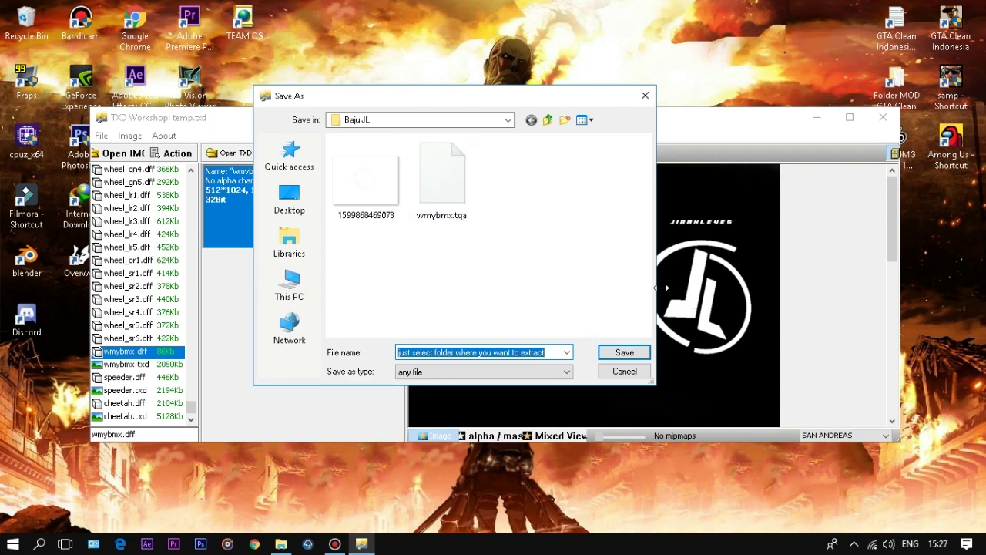
pyautogui.click(628, 352)
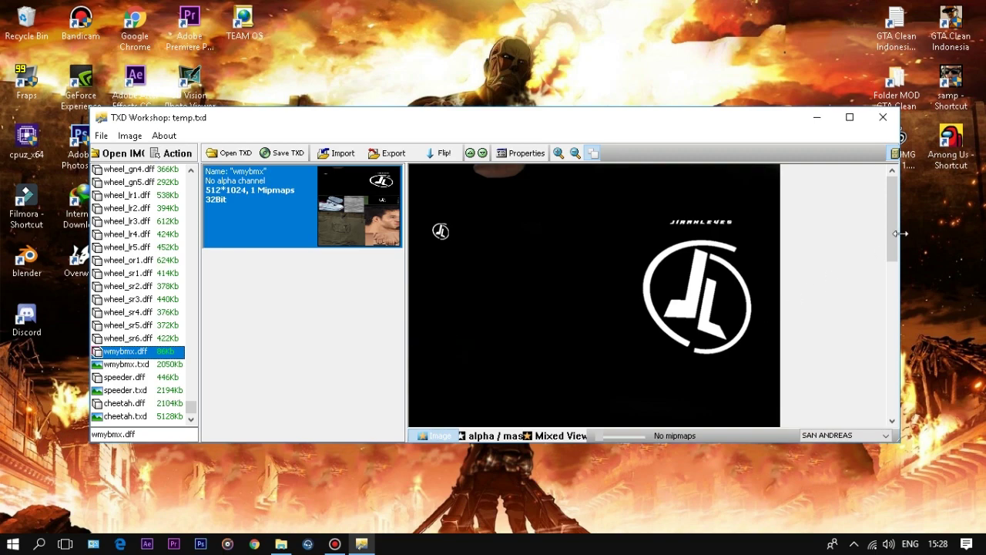
# - Select wmybmx.txd and export its texture as a PNG image
pyautogui.moveTo(892, 231); pyautogui.dragTo(875, 406)
pyautogui.scroll(10, 878, 362)
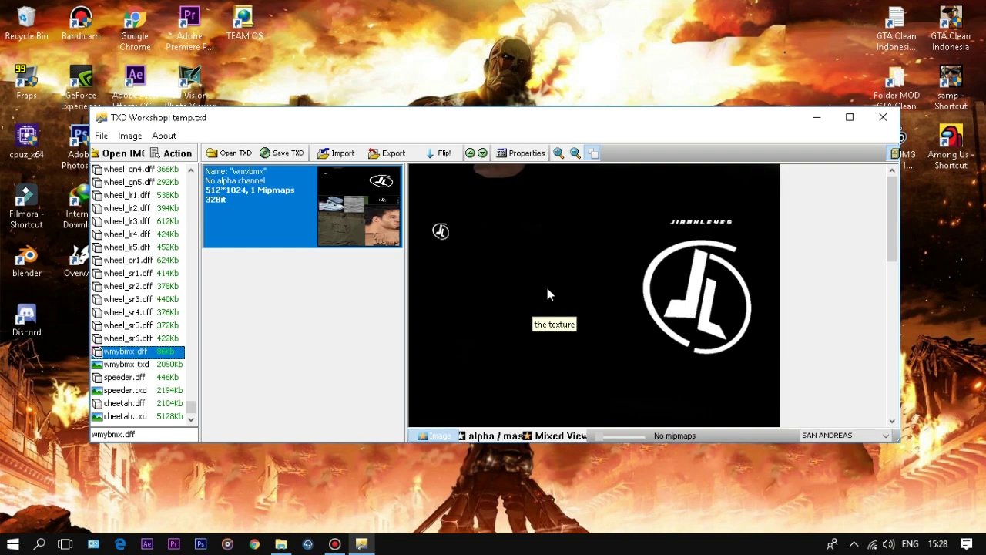
pyautogui.press('Down')
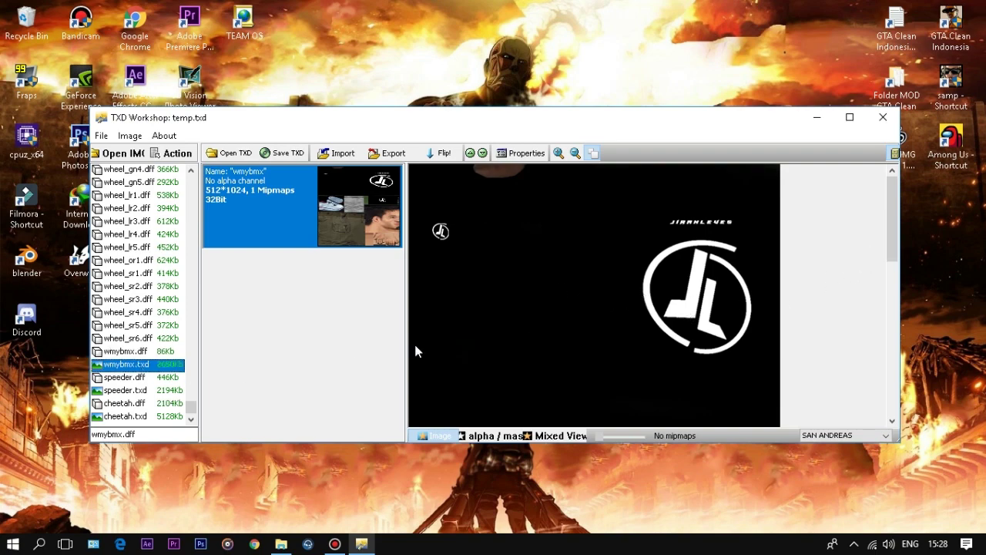
pyautogui.click(373, 156)
pyautogui.click(388, 169)
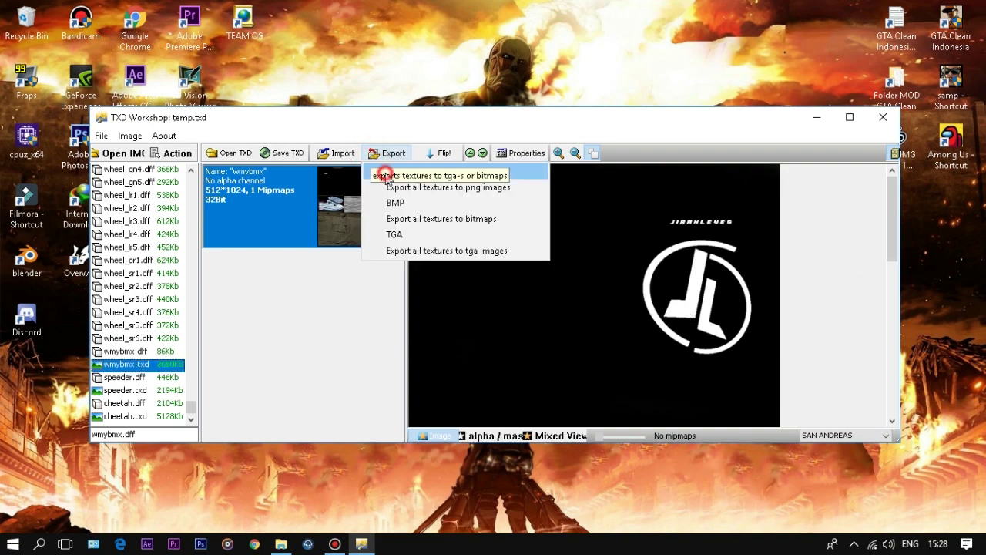
# - Select the three exported wmybmx files in the Baju JL folder, and minimize the Explorer and Bandicam windows
pyautogui.moveTo(374, 193); pyautogui.dragTo(730, 309)
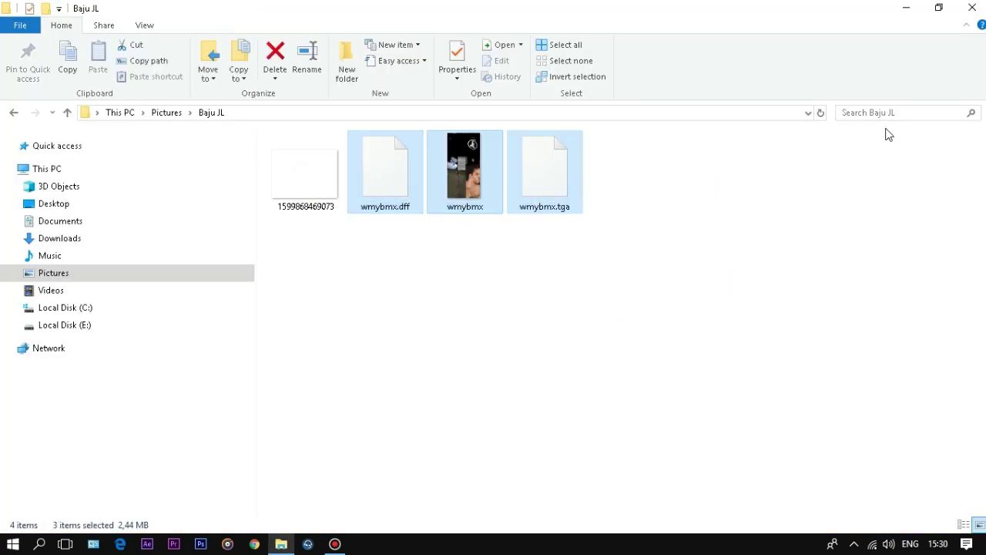
pyautogui.click(939, 8)
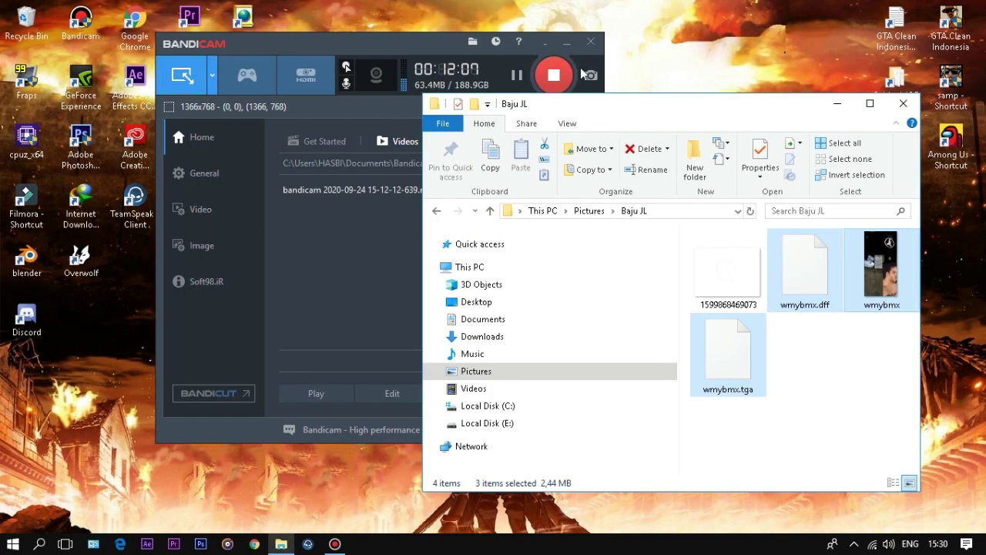
pyautogui.click(852, 103)
pyautogui.click(545, 43)
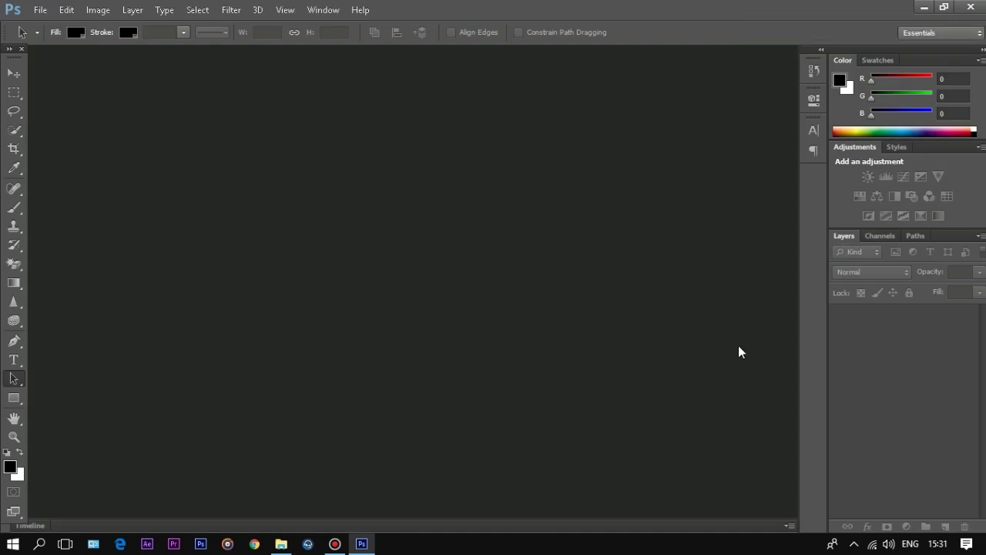
# - Open the wmybmx PNG image from the Baju JL folder in the Pictures library in Photoshop
pyautogui.click(41, 11)
pyautogui.click(54, 37)
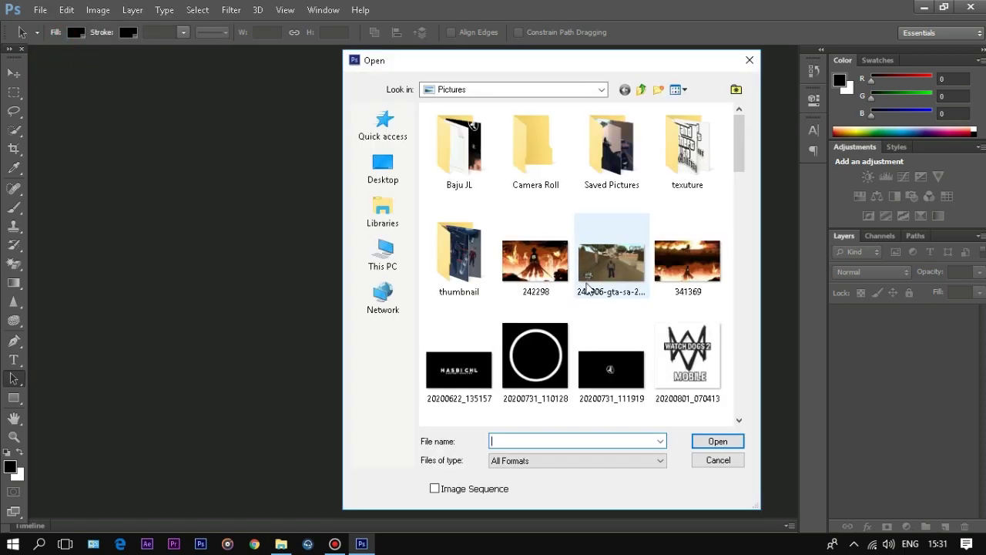
pyautogui.scroll(-3, 587, 286)
pyautogui.click(380, 204)
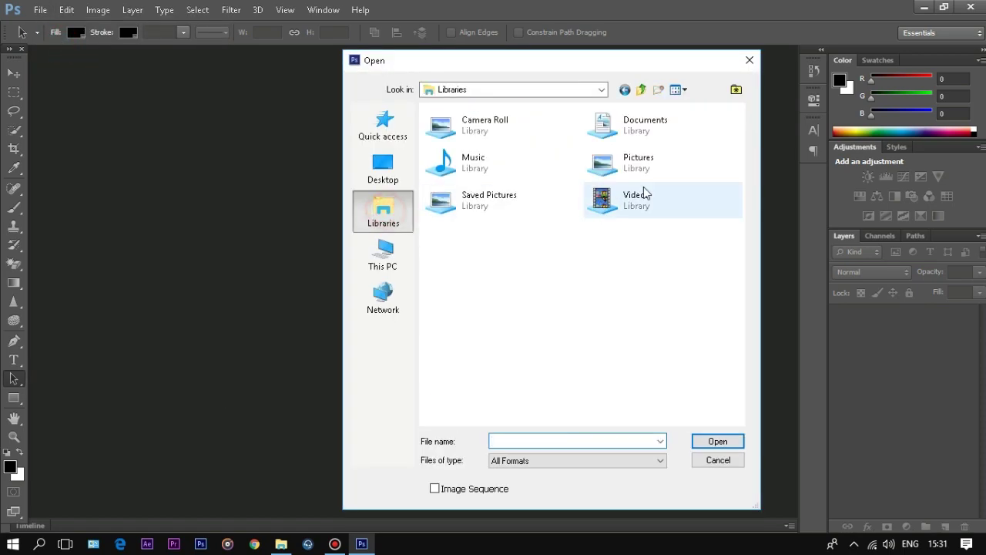
pyautogui.doubleClick(631, 160)
pyautogui.doubleClick(462, 152)
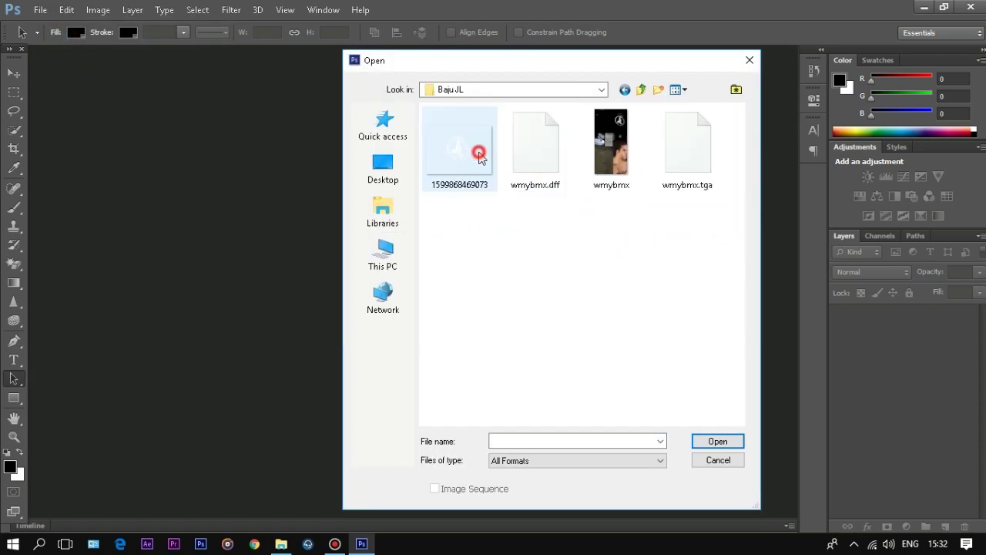
pyautogui.click(617, 157)
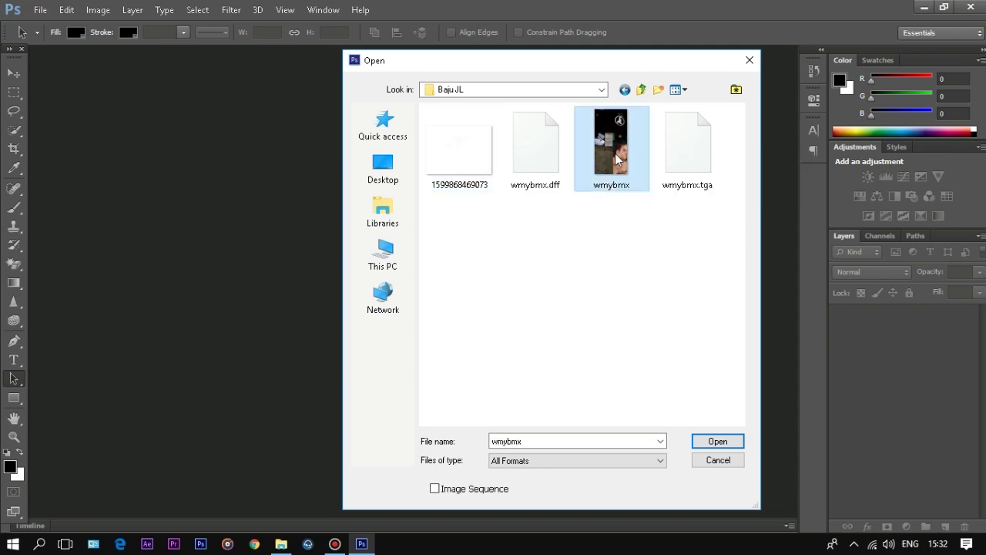
pyautogui.doubleClick(617, 157)
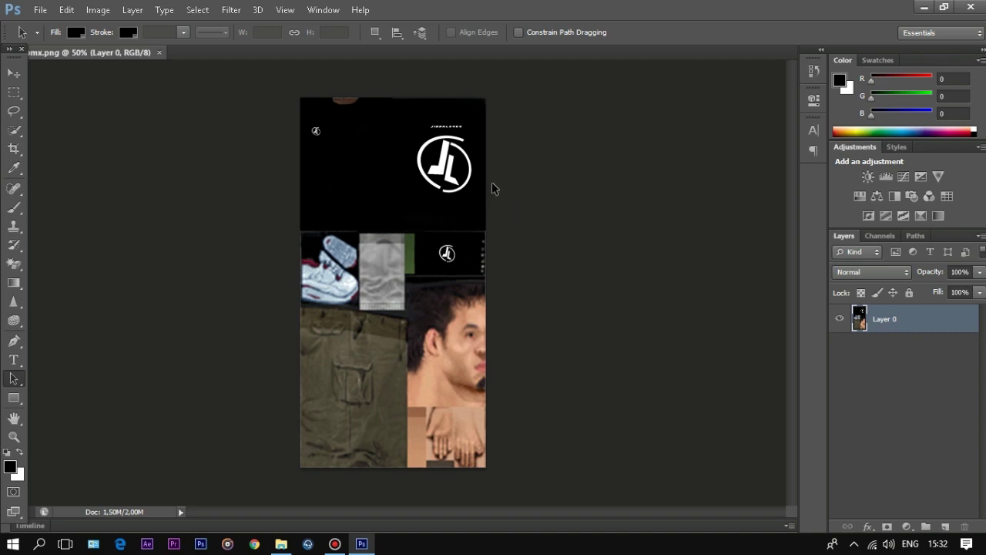
# - Set the image width to 512 pixels with constrained proportions in Image Size
pyautogui.click(98, 10)
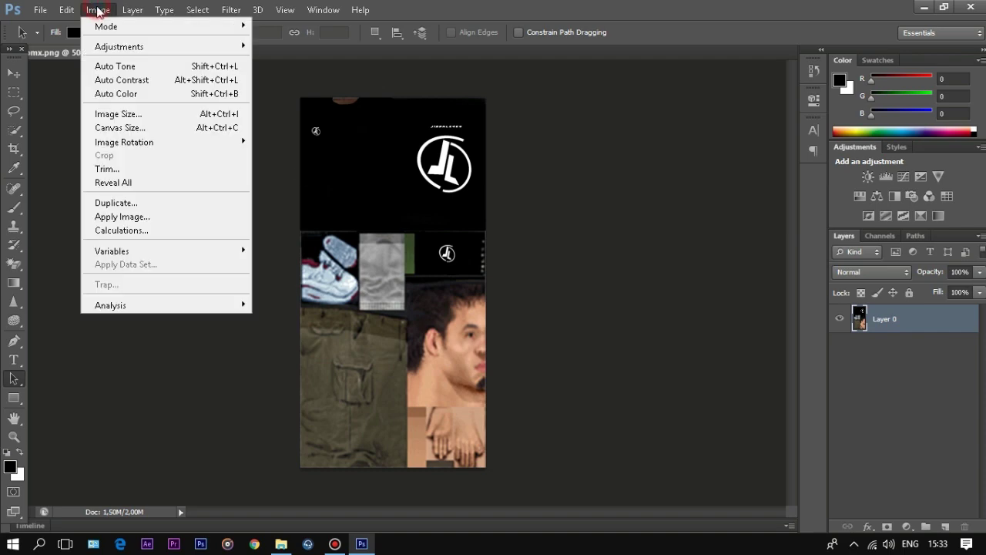
pyautogui.click(123, 113)
pyautogui.click(408, 140)
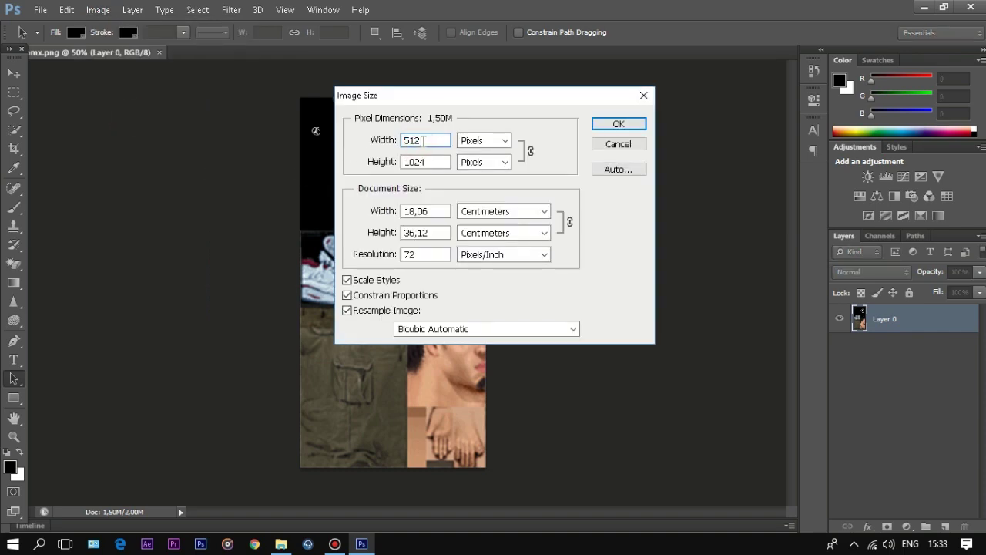
pyautogui.doubleClick(422, 144)
pyautogui.press('BackSpace')
pyautogui.write('512')
pyautogui.click(617, 124)
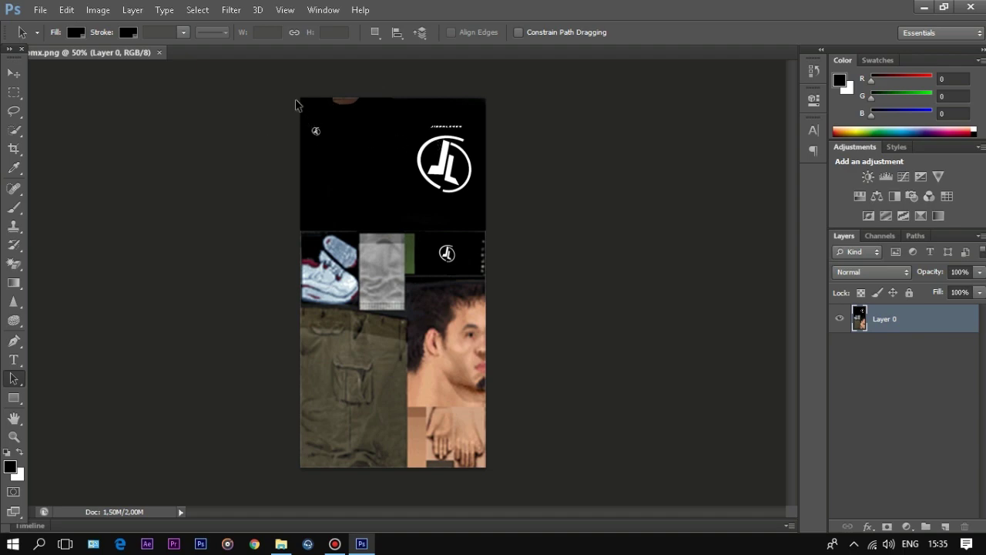
# - Select the whole black shirt area in the upper part of the texture with the Rectangular Marquee tool
pyautogui.moveTo(296, 97); pyautogui.dragTo(485, 234)
pyautogui.hotkey('ctrl', 'z')
pyautogui.click(12, 94)
pyautogui.moveTo(302, 99); pyautogui.dragTo(347, 99)
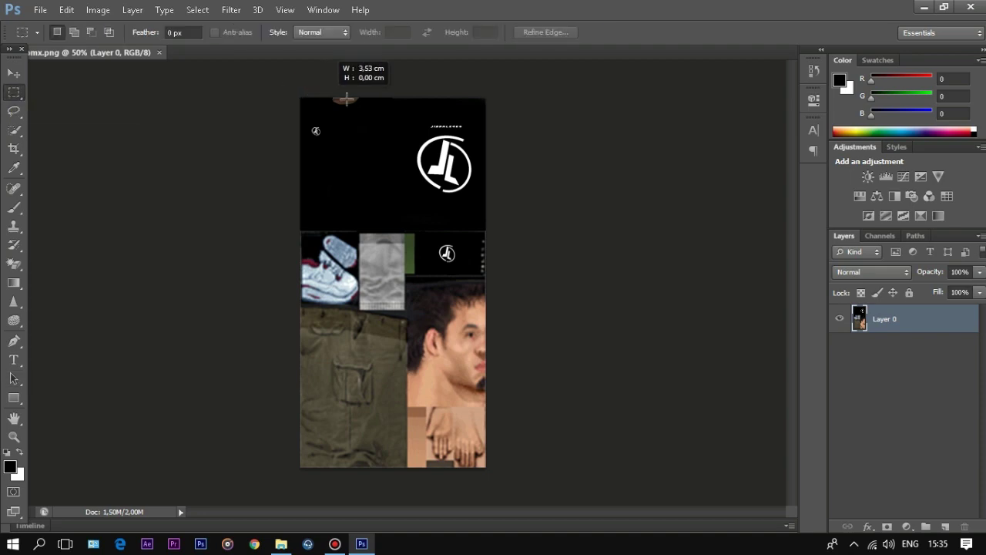
pyautogui.moveTo(427, 93); pyautogui.dragTo(492, 230)
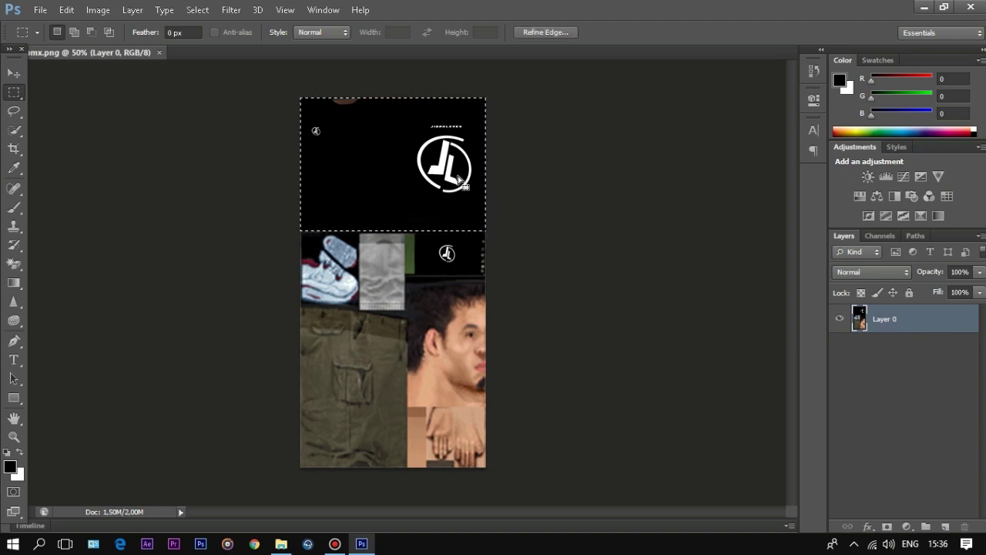
# - Set the foreground color to blue 007fff
pyautogui.click(11, 467)
pyautogui.moveTo(407, 347)
pyautogui.mouseDown()
pyautogui.moveTo(464, 275)
pyautogui.moveTo(508, 259)
pyautogui.mouseUp()
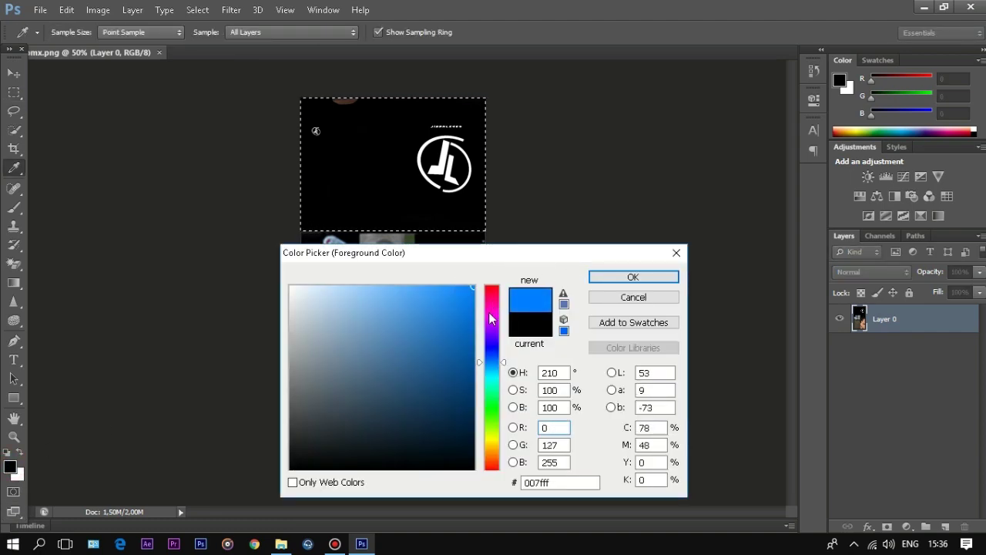
pyautogui.click(673, 278)
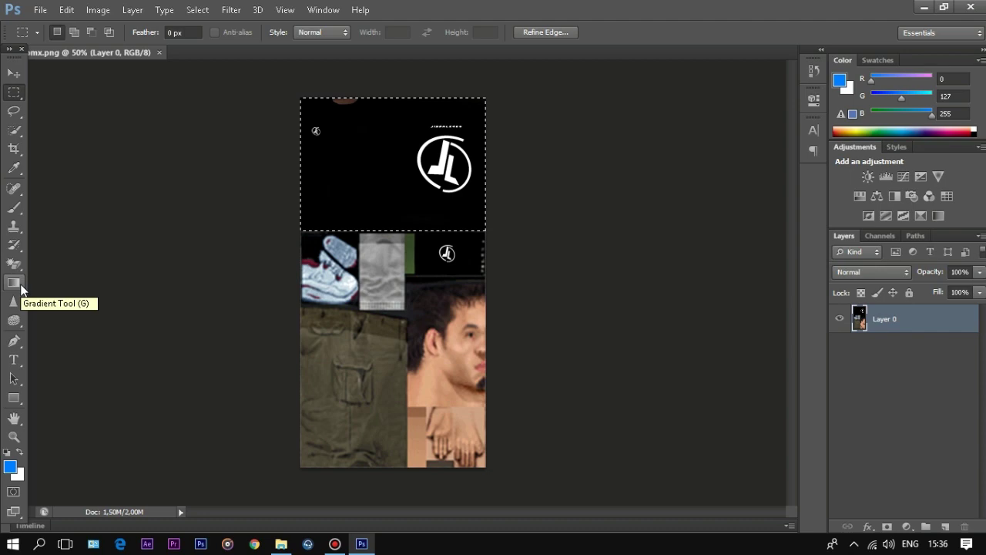
# - Switch to the Brush tool and set its size to 93 px
pyautogui.click(13, 208)
pyautogui.click(65, 32)
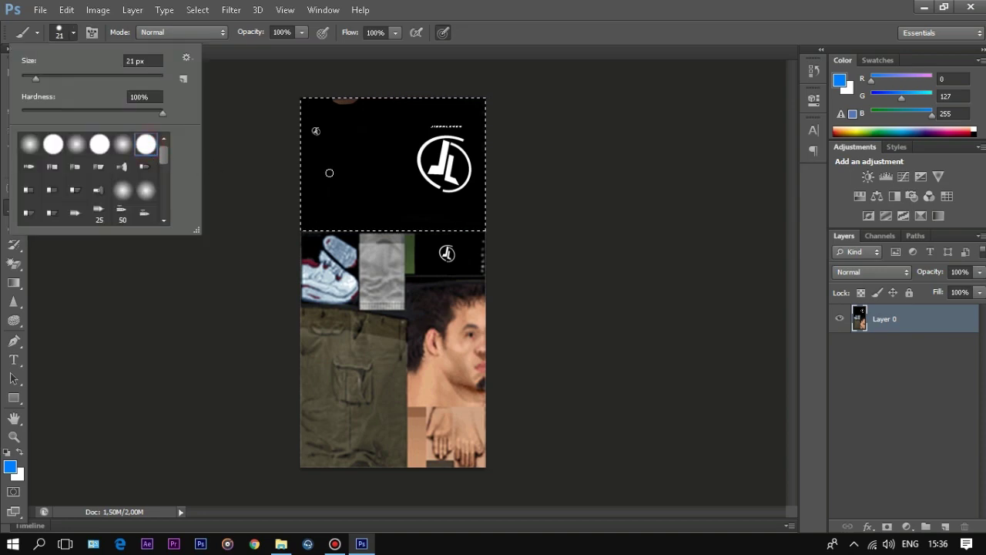
pyautogui.moveTo(36, 78); pyautogui.dragTo(87, 85)
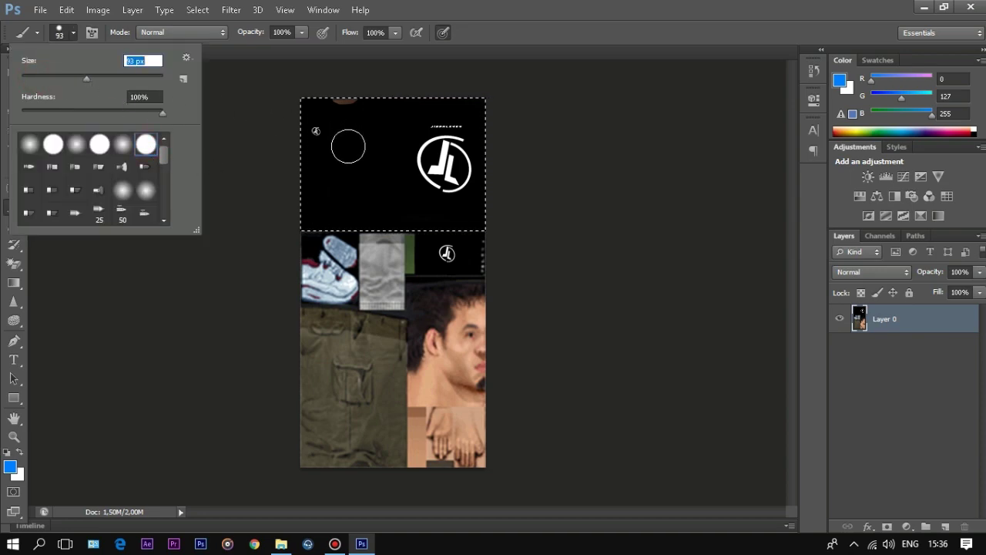
# - Try painting the entire selection blue, undo it, and repaint the shirt area while sparing the skin-colored neck patch at its upper edge
pyautogui.moveTo(348, 147); pyautogui.dragTo(365, 144)
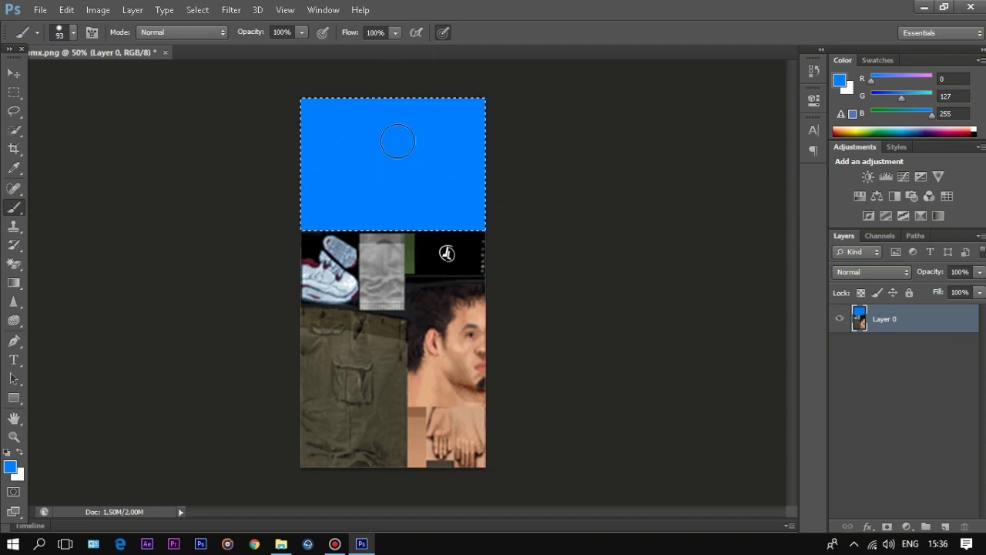
pyautogui.hotkey('ctrl', 'z')
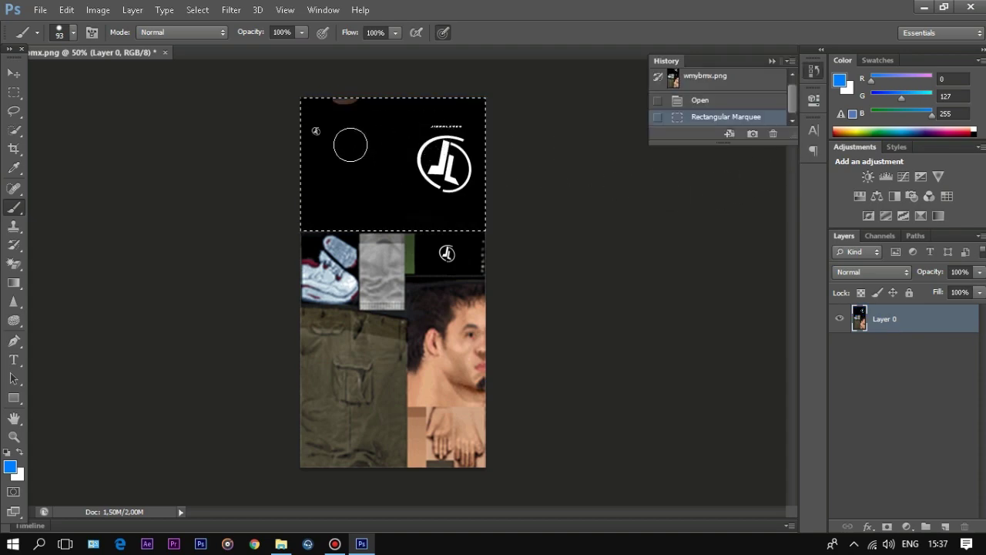
pyautogui.moveTo(441, 120)
pyautogui.mouseDown()
pyautogui.moveTo(423, 194)
pyautogui.moveTo(404, 80)
pyautogui.moveTo(407, 137)
pyautogui.moveTo(422, 97)
pyautogui.moveTo(425, 186)
pyautogui.moveTo(468, 100)
pyautogui.mouseUp()
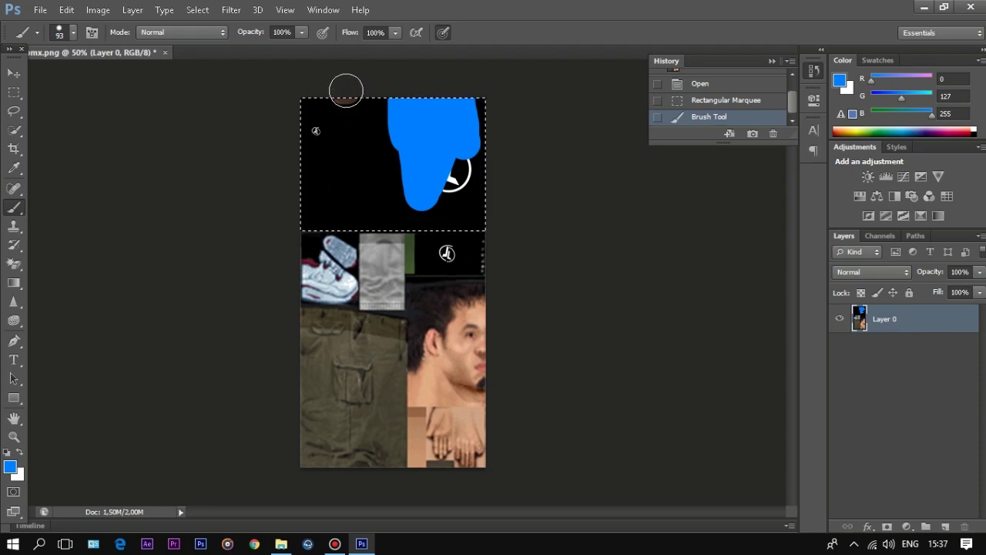
pyautogui.moveTo(362, 99)
pyautogui.mouseDown()
pyautogui.moveTo(479, 110)
pyautogui.moveTo(460, 208)
pyautogui.moveTo(308, 216)
pyautogui.moveTo(304, 112)
pyautogui.mouseUp()
# - Paint blue around the skin-colored neck patch at the shirt's upper edge with a 10 px brush
pyautogui.press('z')
pyautogui.click(378, 86)
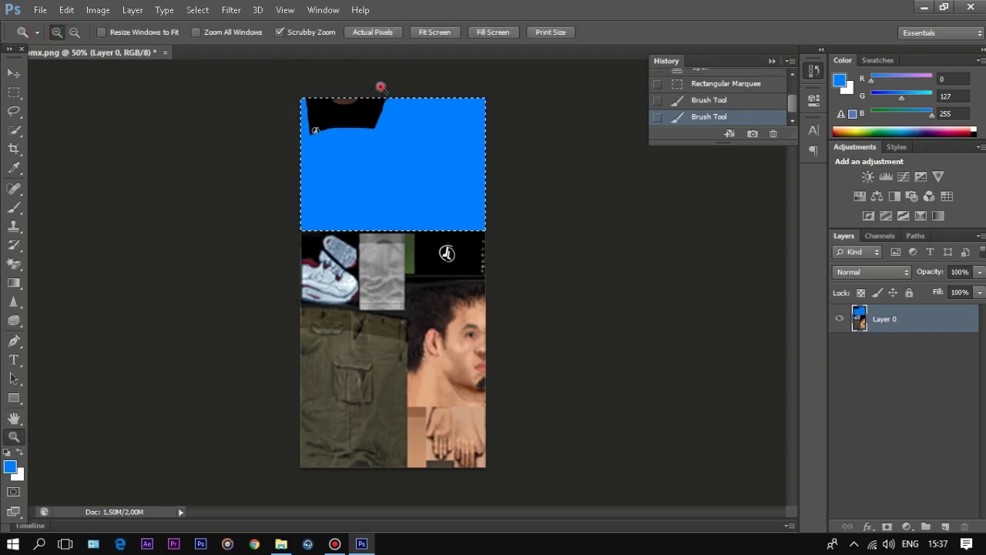
pyautogui.press('b')
pyautogui.click(70, 34)
pyautogui.moveTo(86, 78); pyautogui.dragTo(35, 78)
pyautogui.moveTo(451, 139); pyautogui.dragTo(408, 231)
pyautogui.moveTo(362, 154); pyautogui.dragTo(462, 185)
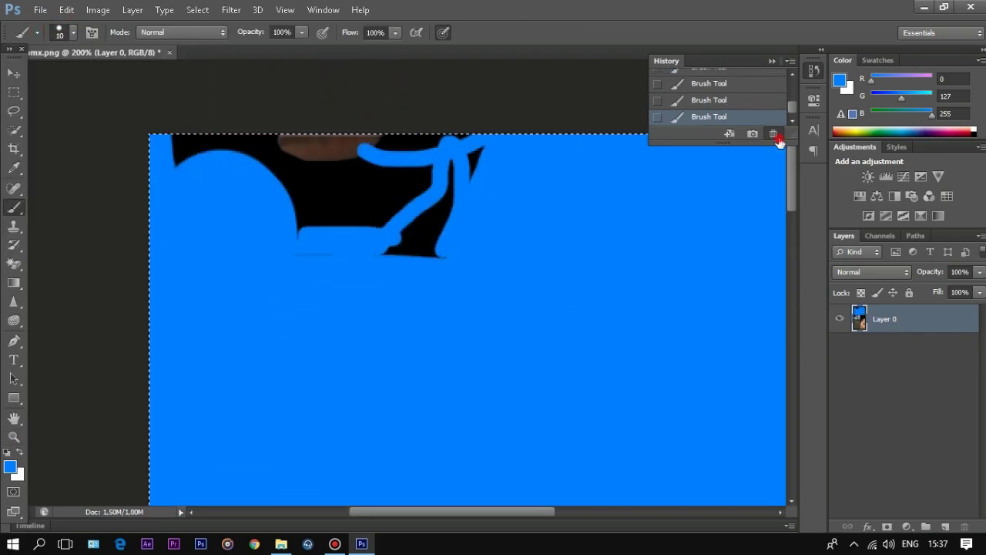
pyautogui.click(773, 133)
# - Set the brush size to 29 px and paint the remaining black areas around the neck patch blue
pyautogui.click(70, 32)
pyautogui.moveTo(35, 78); pyautogui.dragTo(44, 77)
pyautogui.moveTo(463, 246)
pyautogui.mouseDown()
pyautogui.moveTo(424, 141)
pyautogui.moveTo(257, 131)
pyautogui.moveTo(280, 172)
pyautogui.moveTo(400, 197)
pyautogui.mouseUp()
pyautogui.press('z')
pyautogui.moveTo(514, 228)
pyautogui.mouseDown()
pyautogui.moveTo(419, 231)
pyautogui.moveTo(515, 228)
pyautogui.mouseUp()
pyautogui.click(16, 437)
pyautogui.click(75, 32)
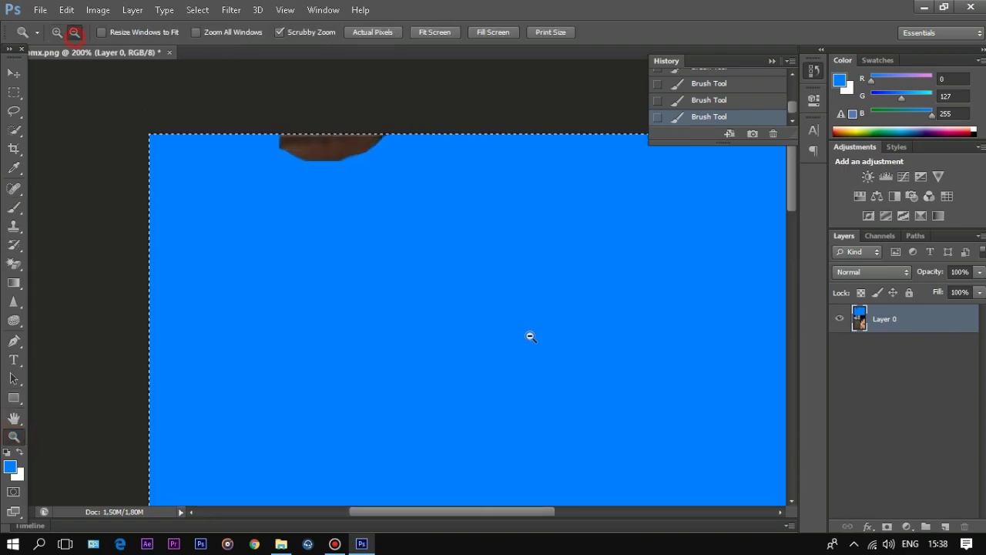
pyautogui.click(542, 339)
pyautogui.click(547, 340)
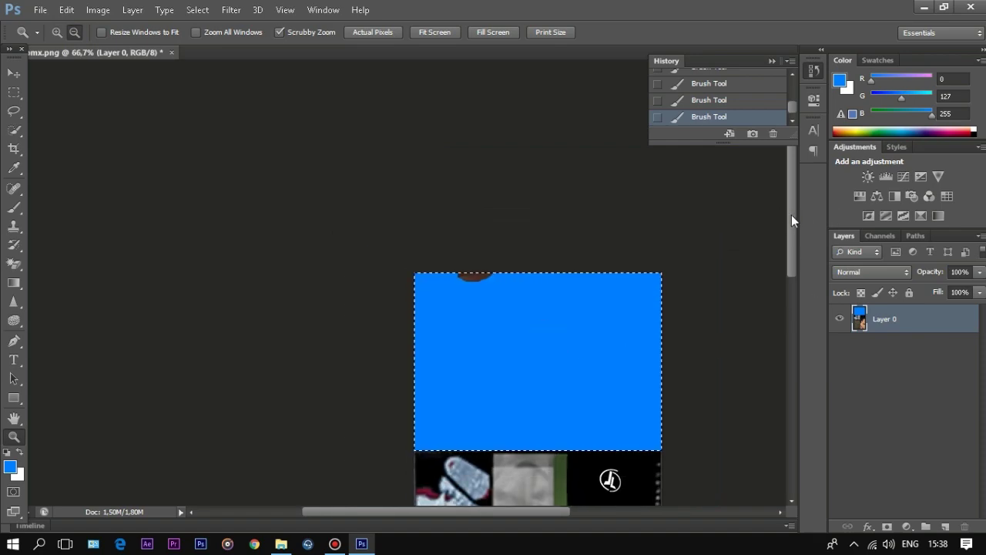
pyautogui.moveTo(792, 214); pyautogui.dragTo(791, 263)
pyautogui.moveTo(385, 512); pyautogui.dragTo(422, 512)
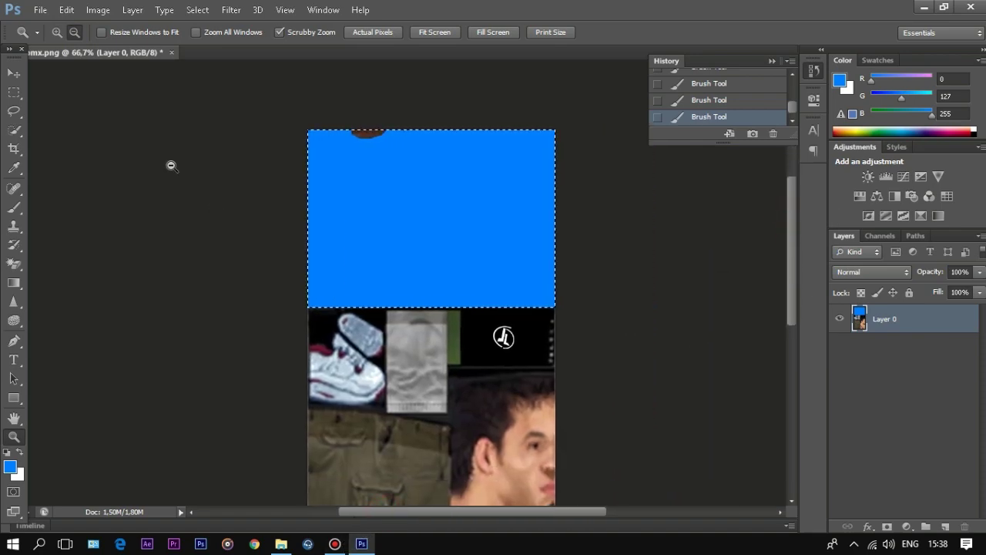
pyautogui.click(813, 71)
pyautogui.press('v')
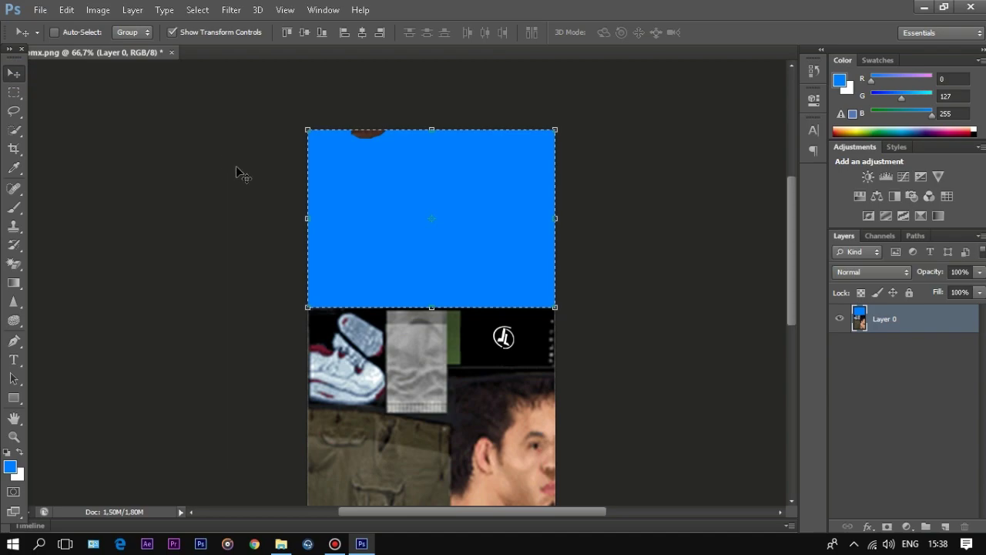
pyautogui.click(40, 9)
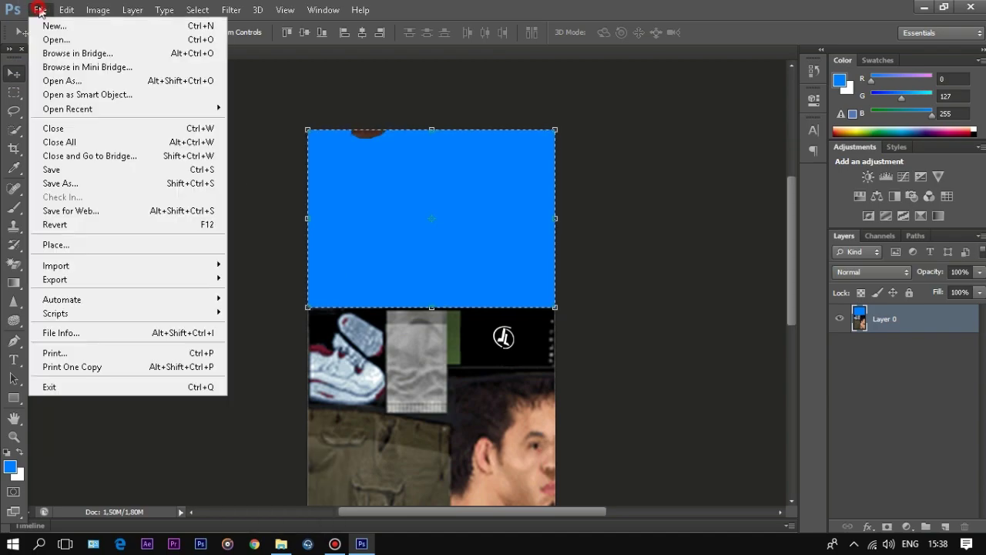
pyautogui.click(92, 245)
pyautogui.click(474, 151)
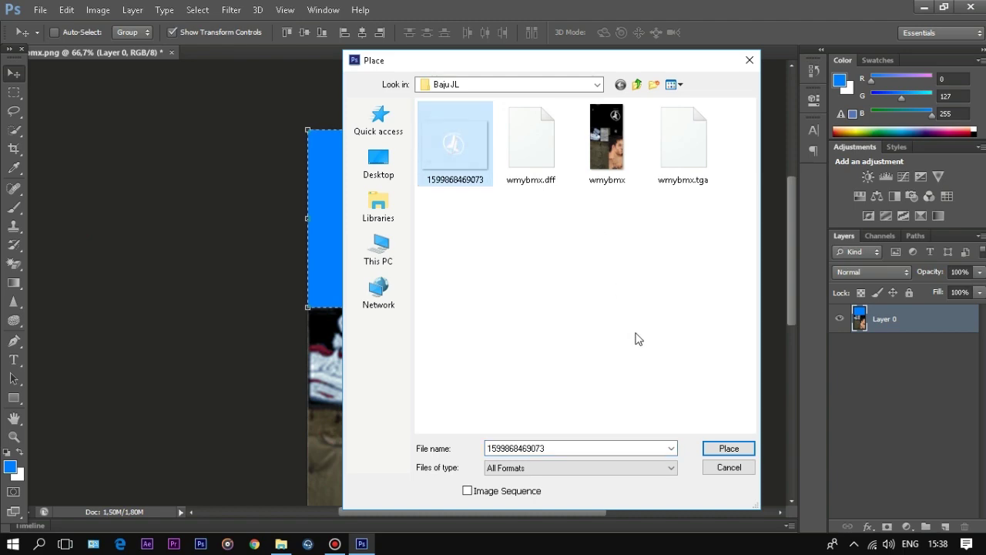
pyautogui.click(728, 449)
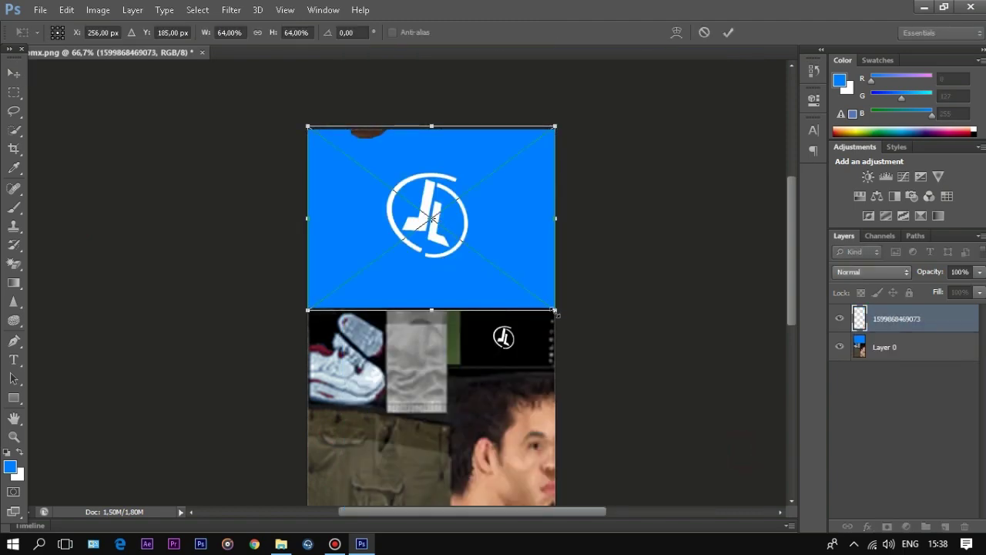
# - Scale the placed logo down to about 9% and position it near the shirt's left edge, below the neck patch
pyautogui.moveTo(555, 310); pyautogui.dragTo(400, 208)
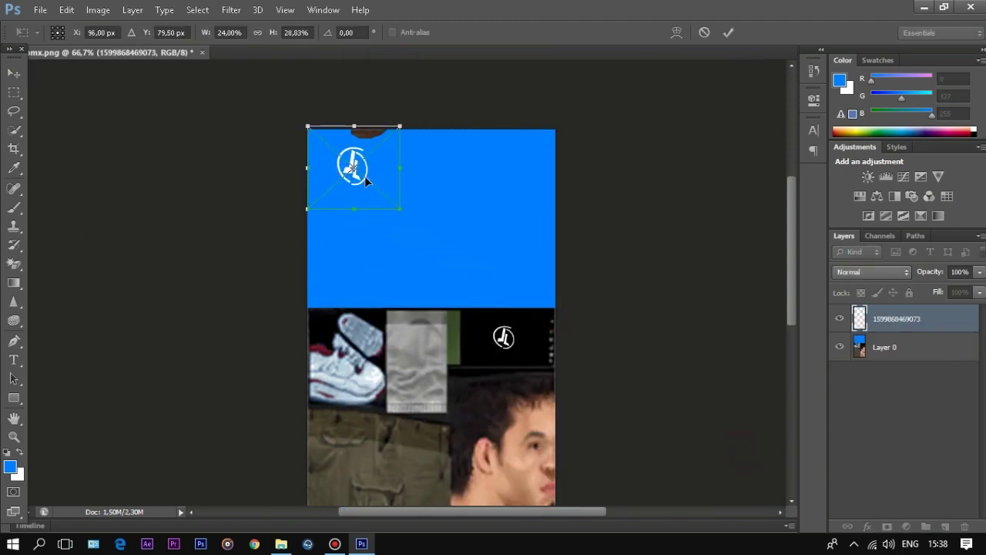
pyautogui.moveTo(366, 180); pyautogui.dragTo(352, 183)
pyautogui.hotkey('ctrl', '+')
pyautogui.hotkey('ctrl', '+')
pyautogui.moveTo(314, 308)
pyautogui.mouseDown()
pyautogui.moveTo(302, 305)
pyautogui.moveTo(339, 306)
pyautogui.moveTo(329, 298)
pyautogui.mouseUp()
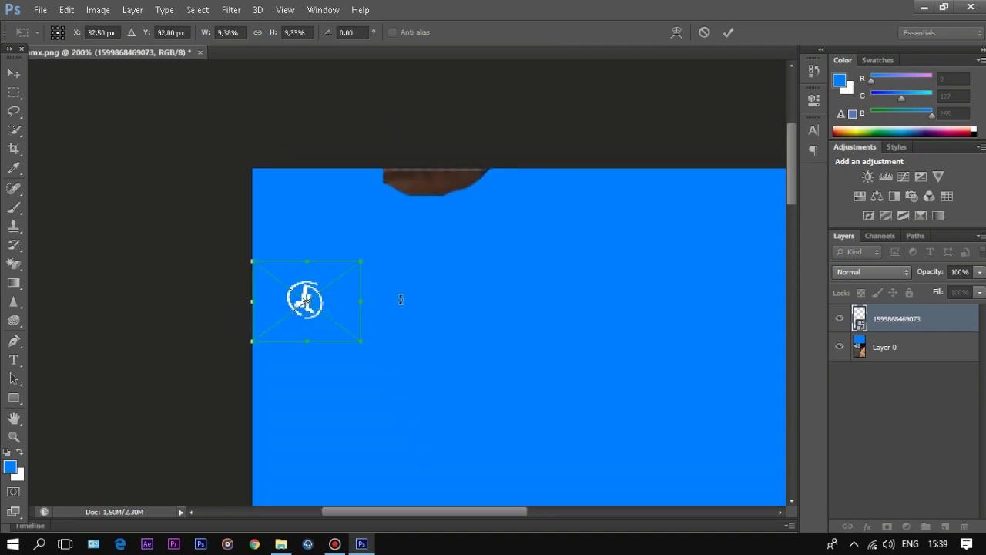
pyautogui.click(729, 34)
# - Duplicate the layer of the small JL logo
pyautogui.moveTo(788, 153); pyautogui.dragTo(794, 176)
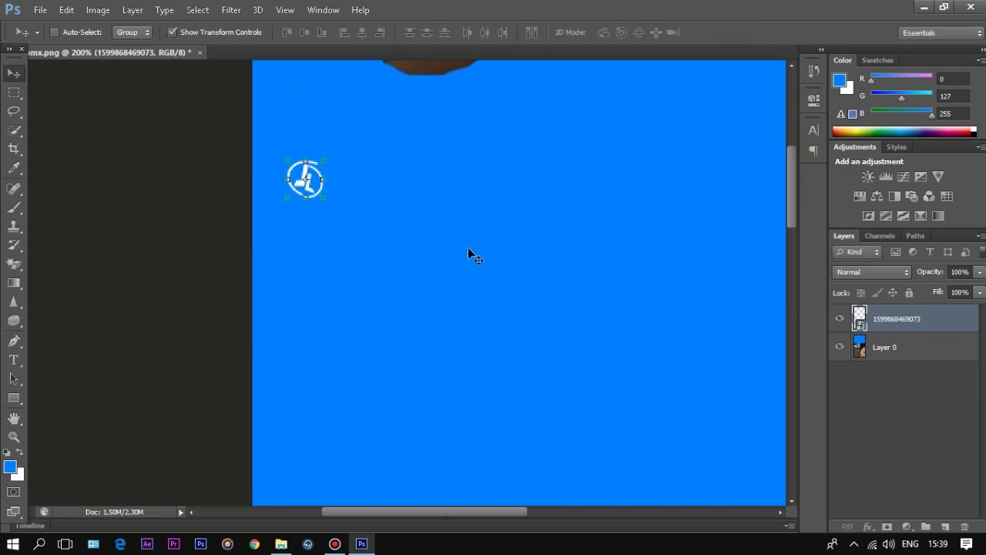
pyautogui.moveTo(482, 512); pyautogui.dragTo(521, 511)
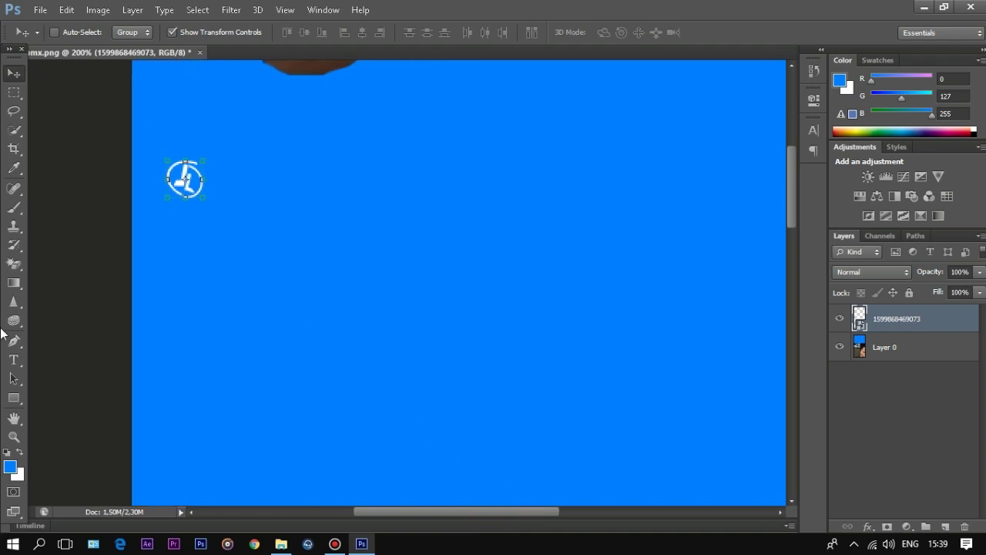
pyautogui.click(14, 378)
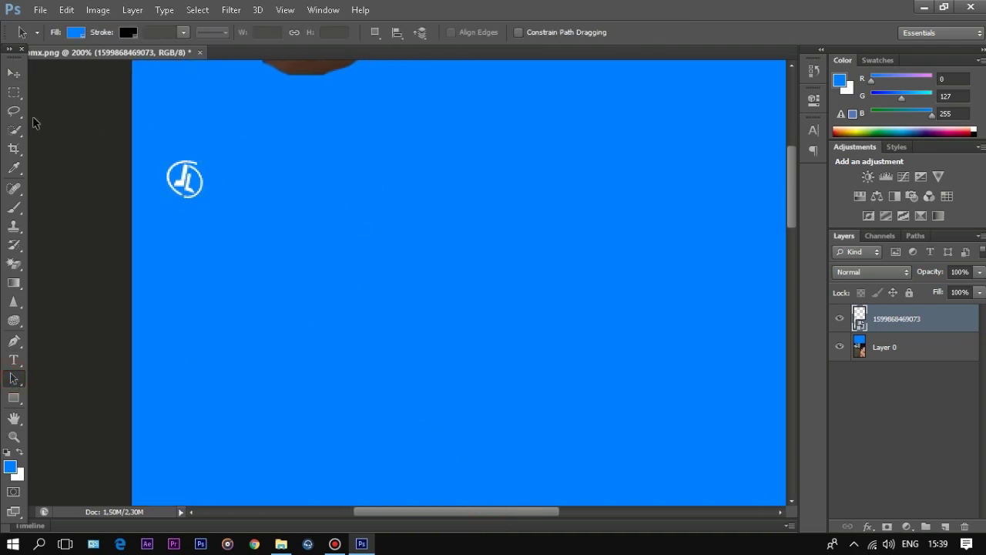
pyautogui.click(14, 436)
pyautogui.click(75, 32)
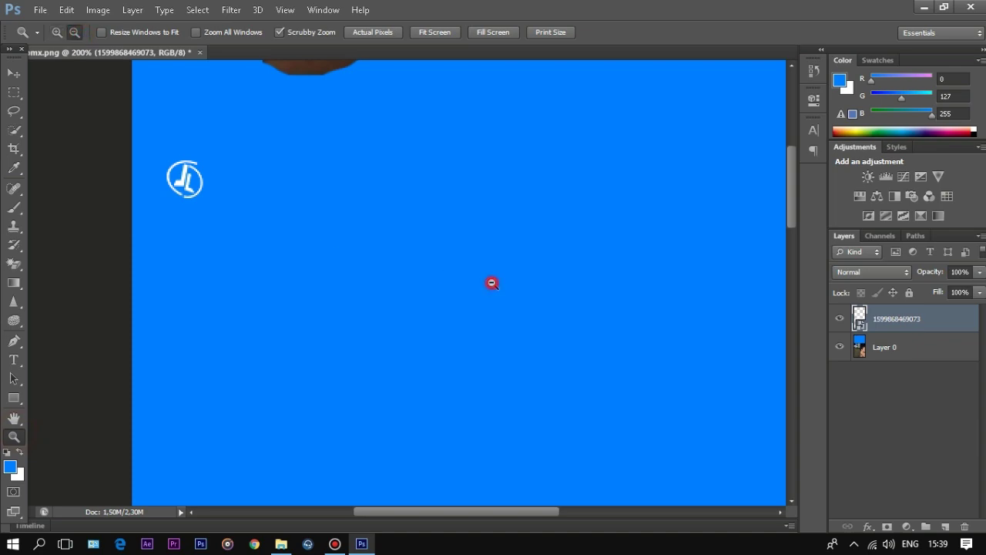
pyautogui.click(492, 284)
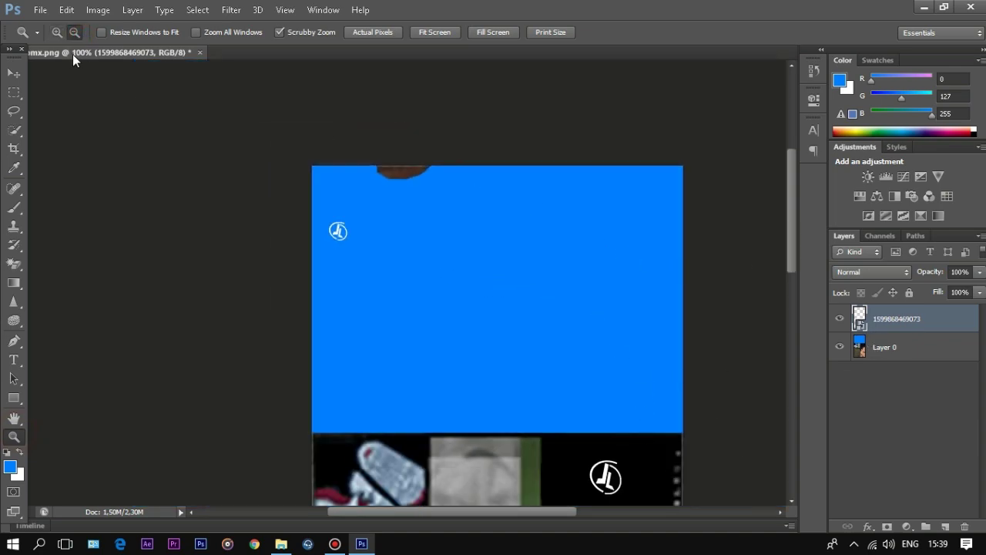
pyautogui.click(56, 33)
pyautogui.click(25, 74)
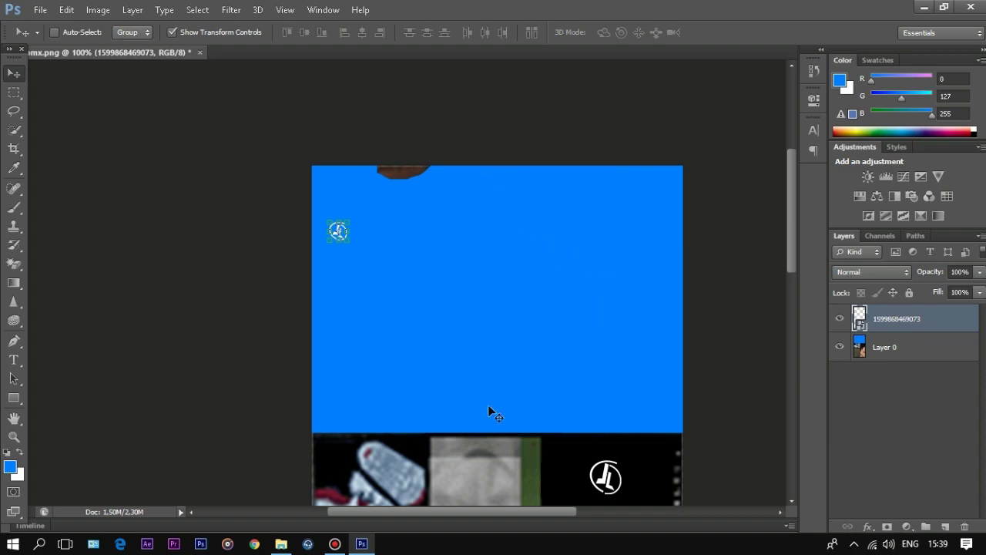
pyautogui.hotkey('alt', 'f')
pyautogui.press('Escape')
pyautogui.hotkey('ctrl', 'j')
# - Enlarge the copied logo to about 50% wide and 54% high and position it on the right half of the shirt
pyautogui.hotkey('ctrl', 't')
pyautogui.moveTo(348, 242); pyautogui.dragTo(756, 196)
pyautogui.moveTo(609, 296)
pyautogui.mouseDown()
pyautogui.moveTo(612, 305)
pyautogui.moveTo(624, 293)
pyautogui.mouseUp()
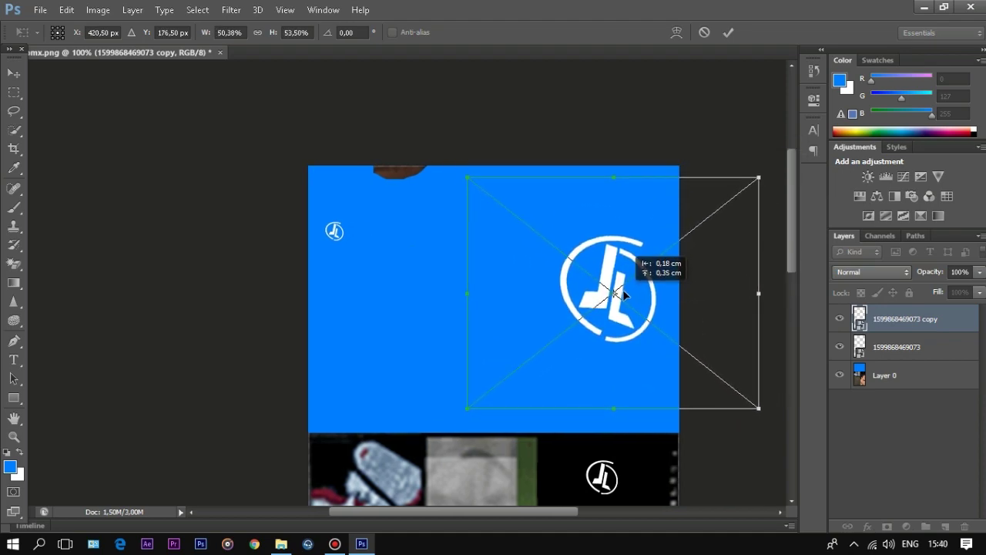
pyautogui.click(728, 32)
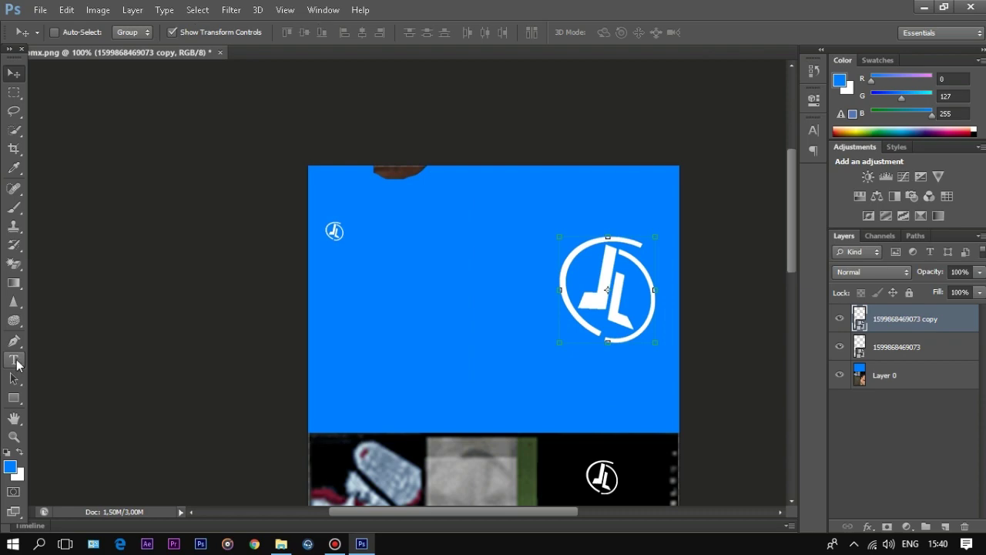
# - Add the text "jiran leves" in white PRIMETIME at 12 pt and position it just above the large logo
pyautogui.click(16, 360)
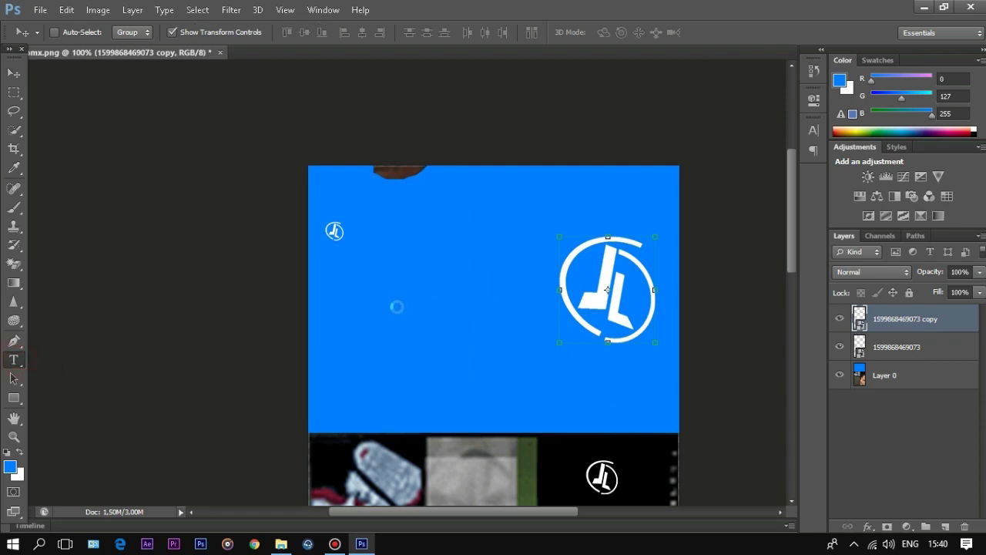
pyautogui.click(372, 309)
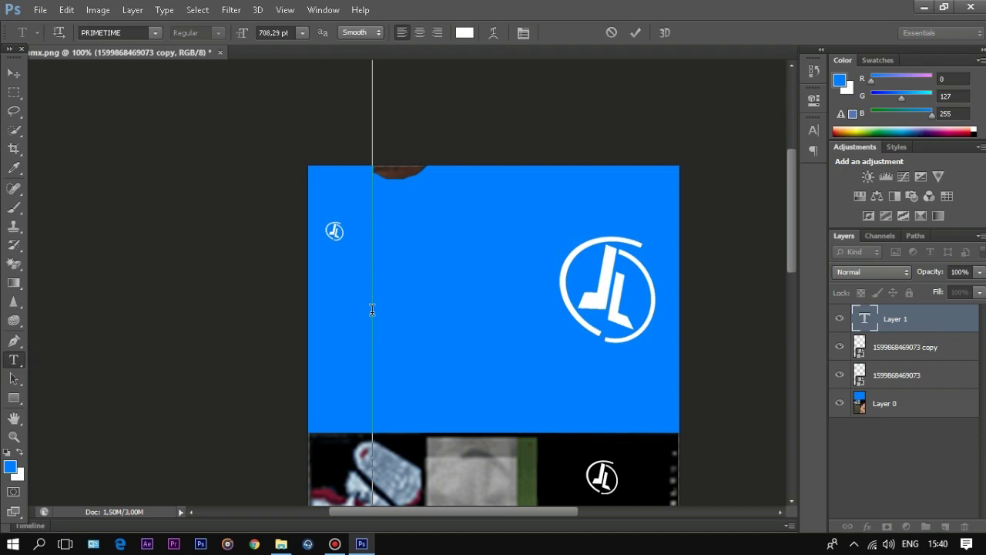
pyautogui.click(262, 33)
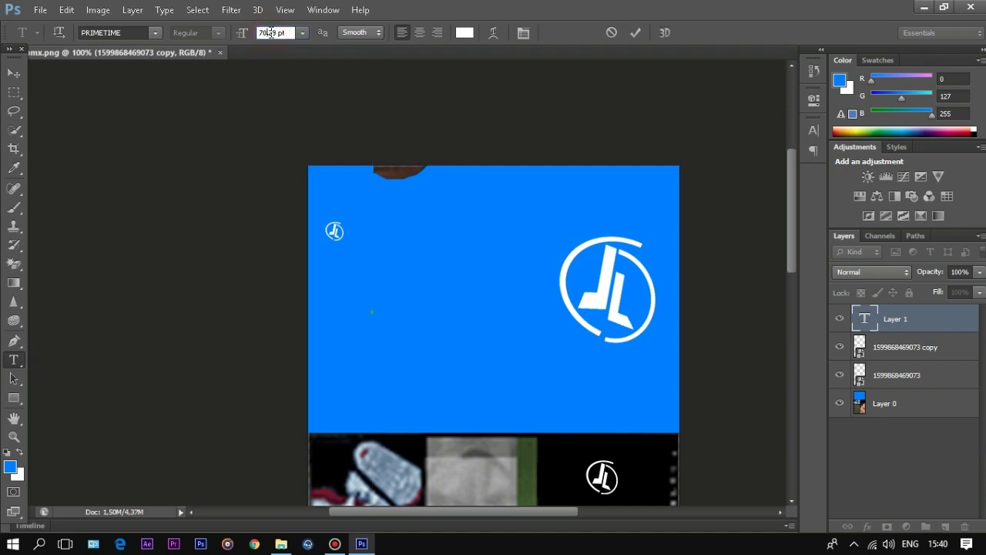
pyautogui.press('BackSpace')
pyautogui.press('BackSpace')
pyautogui.press('BackSpace')
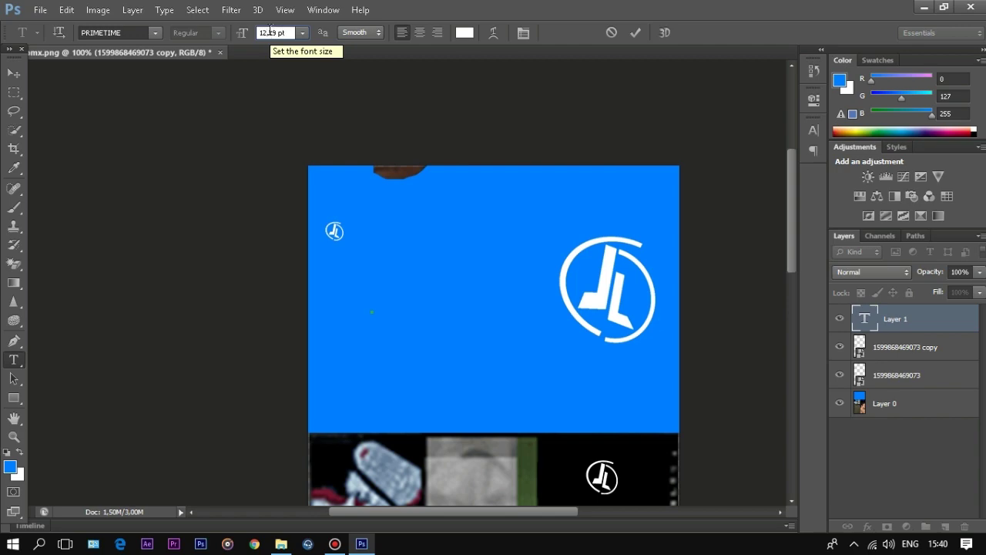
pyautogui.write('12')
pyautogui.press('Delete')
pyautogui.press('Delete')
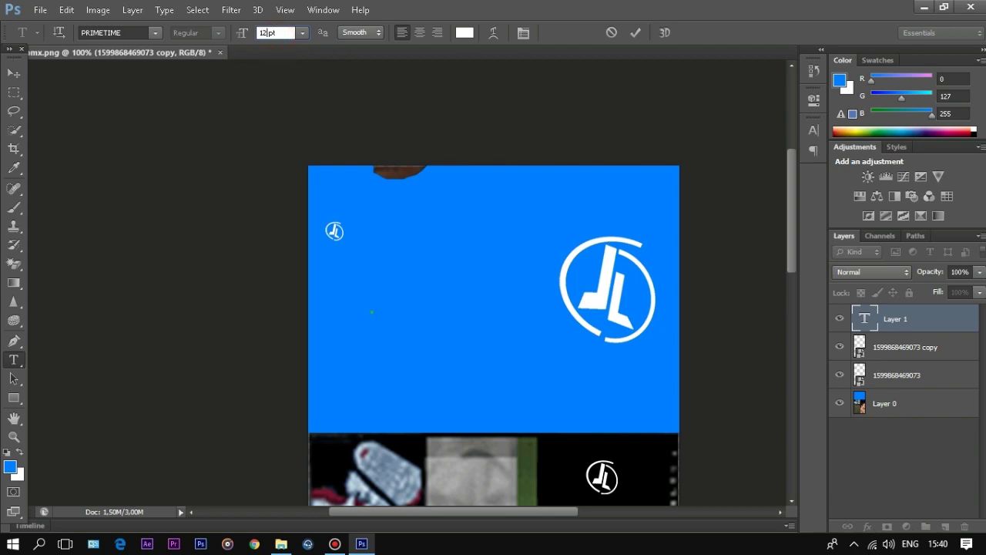
pyautogui.press('Return')
pyautogui.press('ctrl')
pyautogui.moveTo(418, 312); pyautogui.dragTo(626, 223)
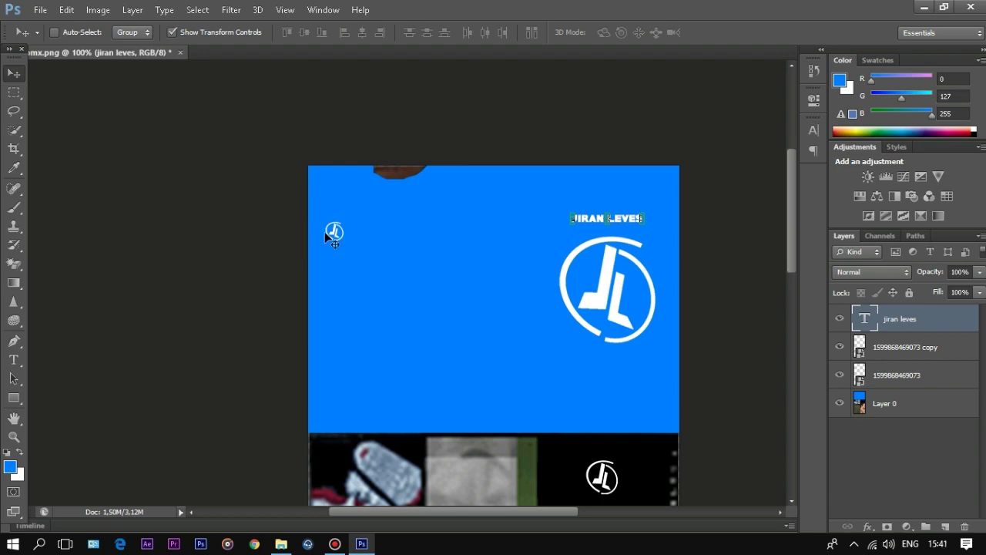
# - Select the black patch around the old logo, between the green strip and the dotted edge, with the Rectangular Marquee tool
pyautogui.moveTo(795, 220); pyautogui.dragTo(796, 294)
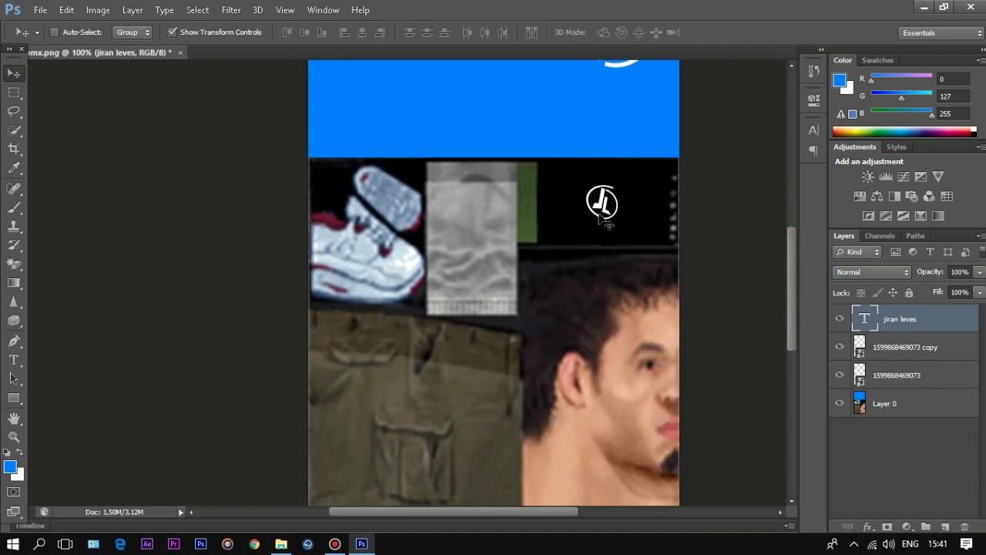
pyautogui.click(13, 91)
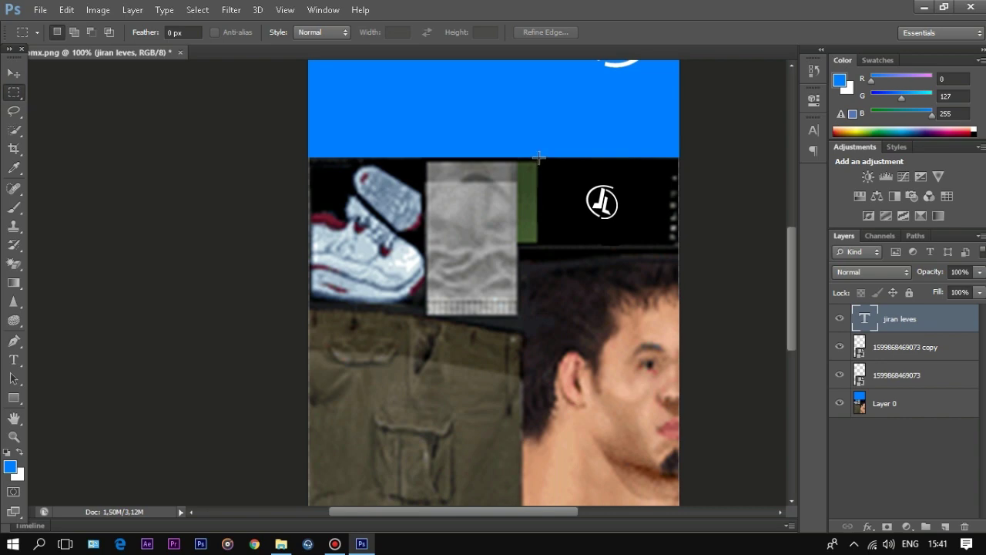
pyautogui.moveTo(539, 157); pyautogui.dragTo(661, 243)
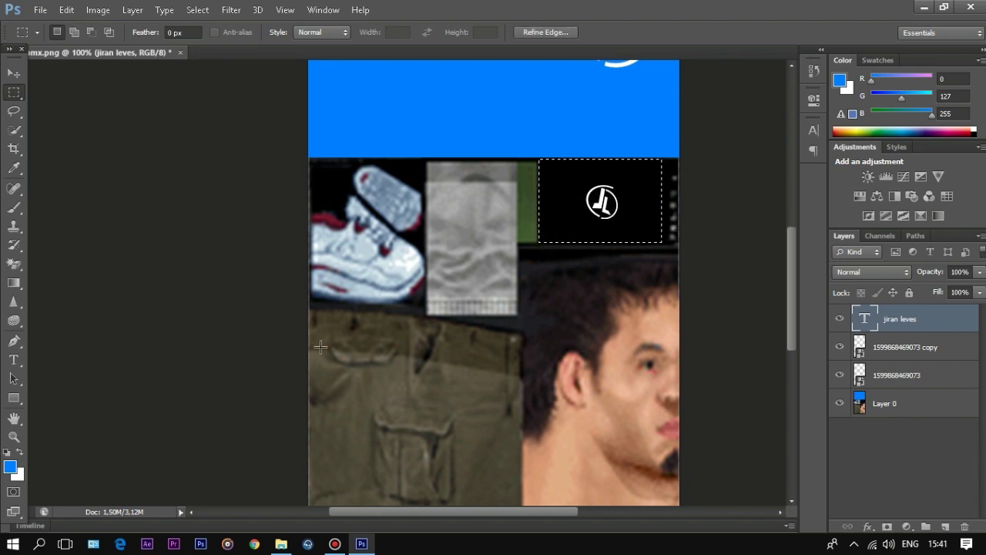
# - Rasterize the text layer and paint the selected patch blue with the Brush tool
pyautogui.click(14, 207)
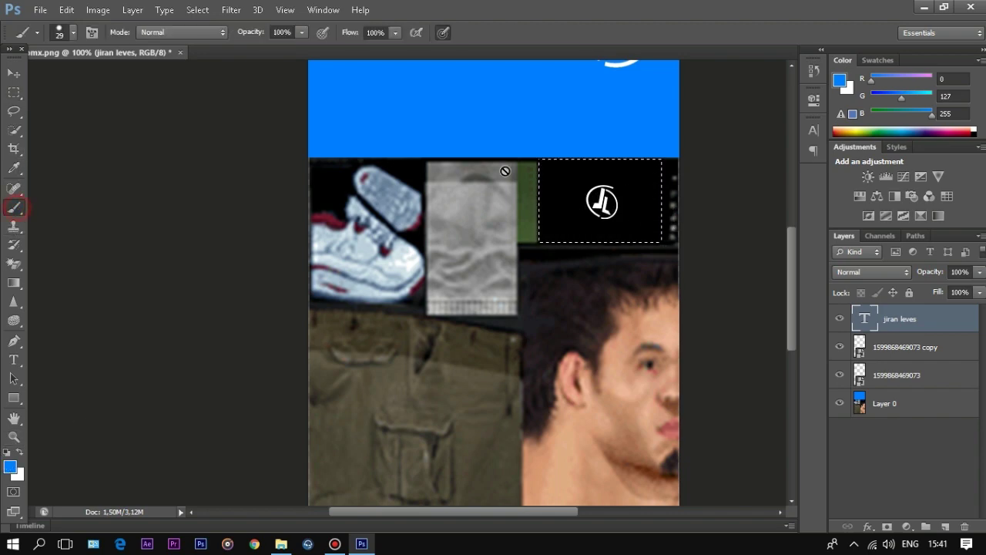
pyautogui.click(543, 168)
pyautogui.press('Return')
pyautogui.moveTo(543, 167)
pyautogui.mouseDown()
pyautogui.moveTo(595, 169)
pyautogui.moveTo(624, 242)
pyautogui.mouseUp()
pyautogui.rightClick(906, 346)
pyautogui.click(932, 404)
pyautogui.press('Return')
pyautogui.press('v')
pyautogui.scroll(4, 613, 393)
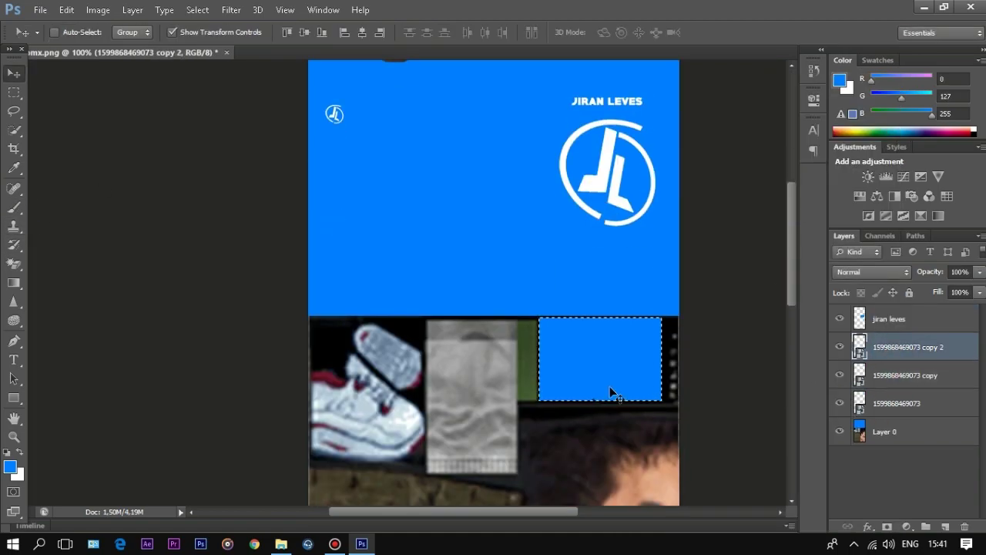
pyautogui.hotkey('ctrl', 't')
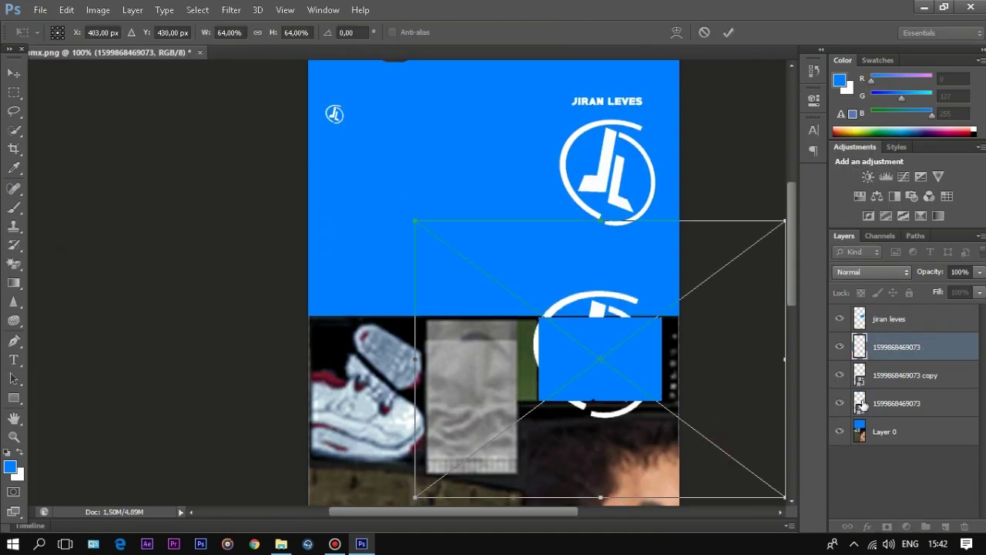
pyautogui.press('Escape')
pyautogui.hotkey('ctrl', 'z')
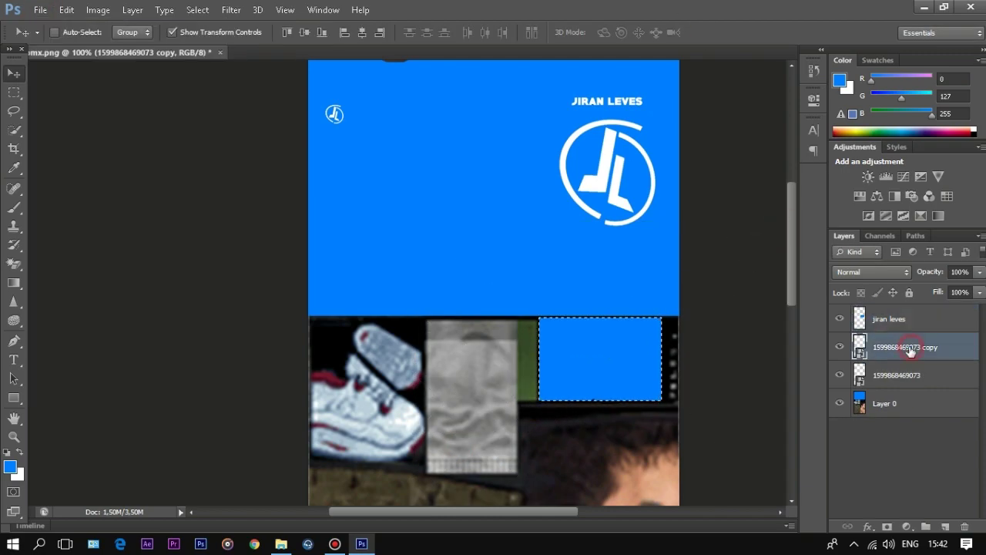
pyautogui.hotkey('alt', 'f')
pyautogui.press('l')
pyautogui.click(788, 445)
pyautogui.moveTo(603, 348)
pyautogui.mouseDown()
pyautogui.moveTo(660, 333)
pyautogui.moveTo(608, 362)
pyautogui.mouseUp()
pyautogui.press('Return')
pyautogui.press('z')
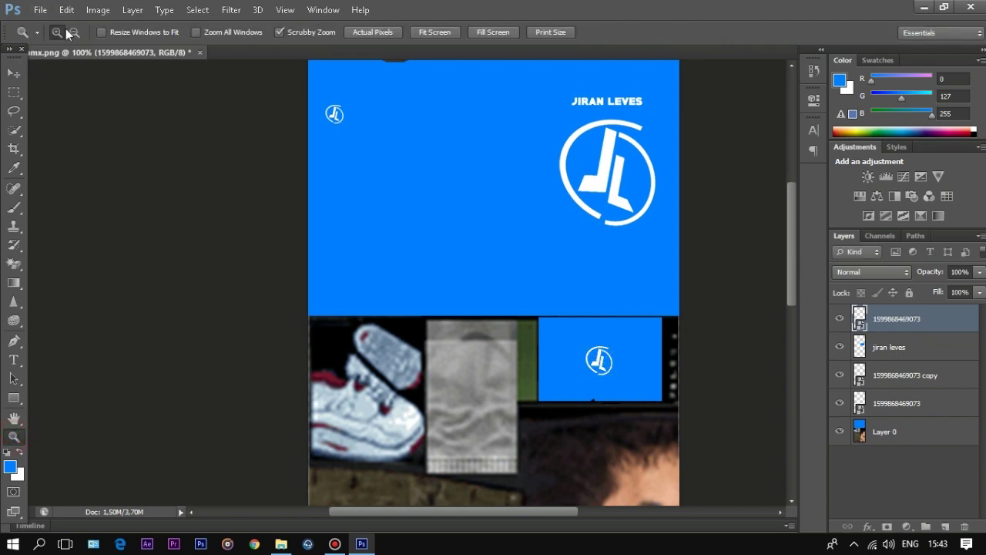
pyautogui.click(74, 33)
pyautogui.click(550, 263)
pyautogui.click(558, 265)
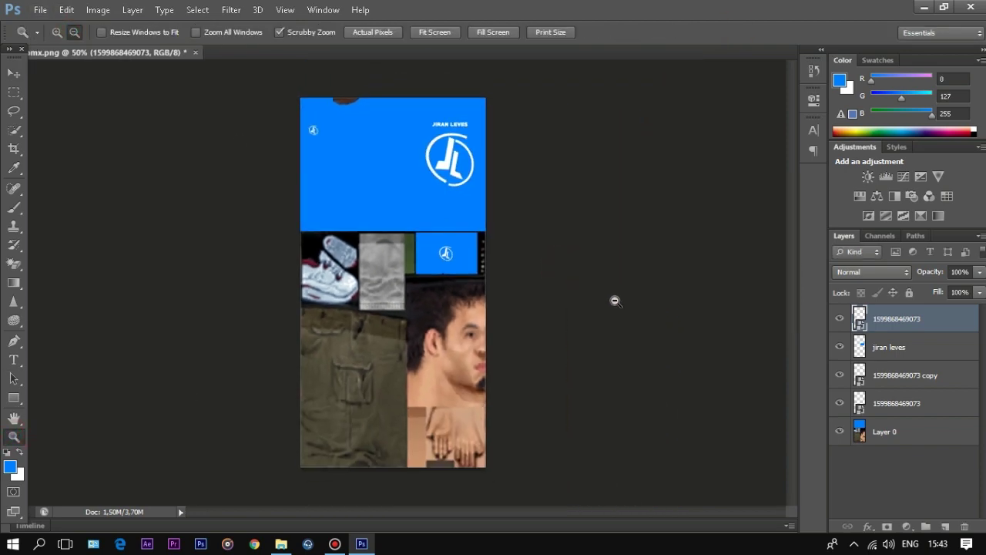
pyautogui.press('v')
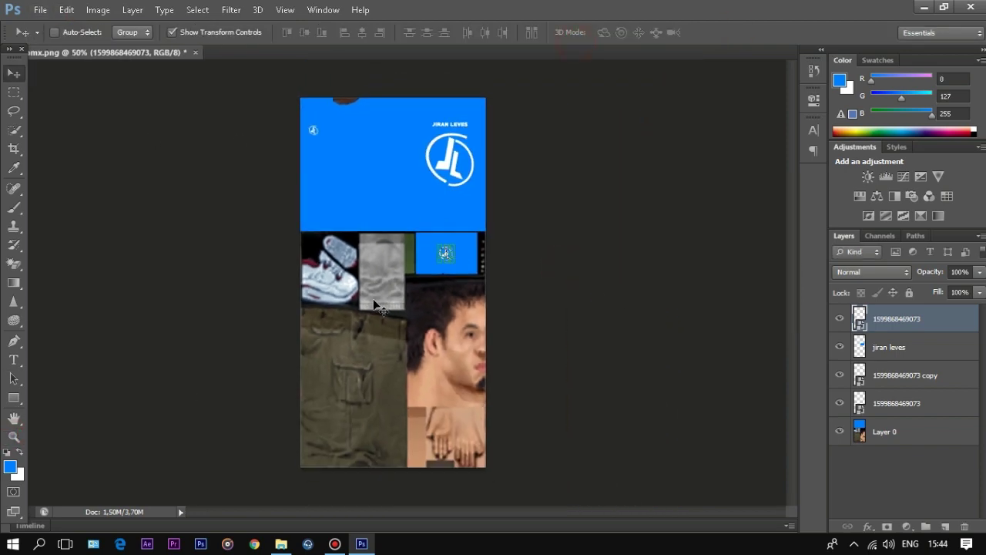
# - Save the edited texture as wmybmx.png in the Baju JL folder, replacing the existing file, with smallest compression and no interlacing
pyautogui.click(39, 10)
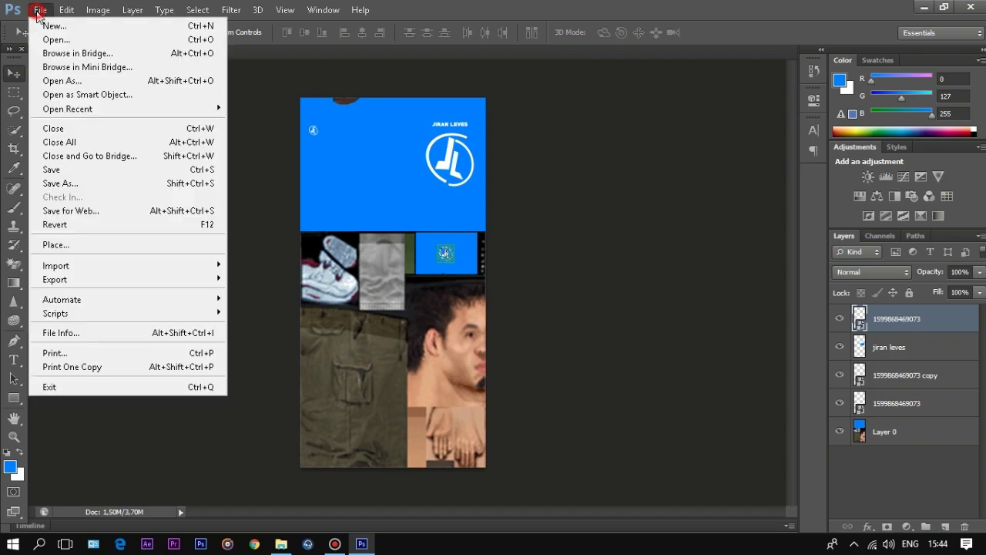
pyautogui.click(63, 184)
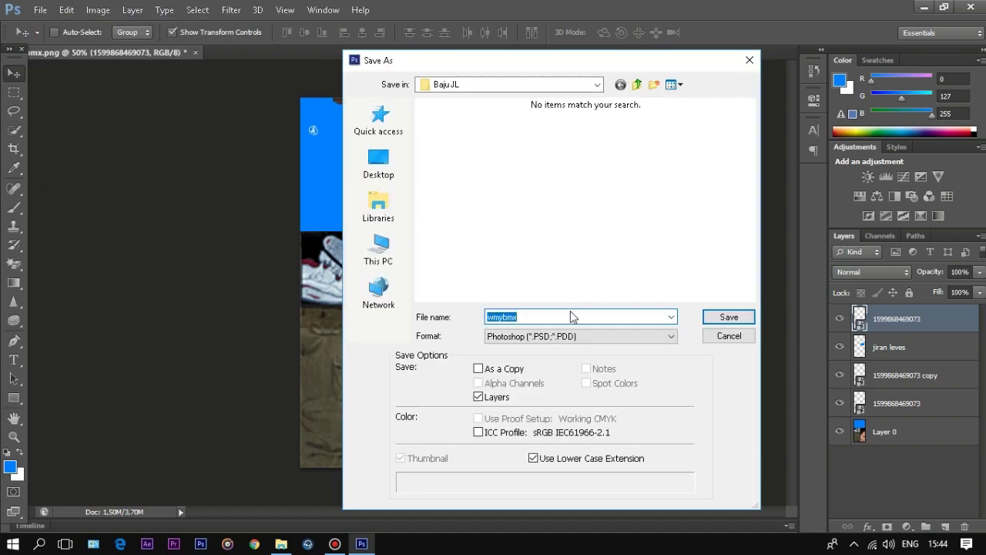
pyautogui.click(572, 337)
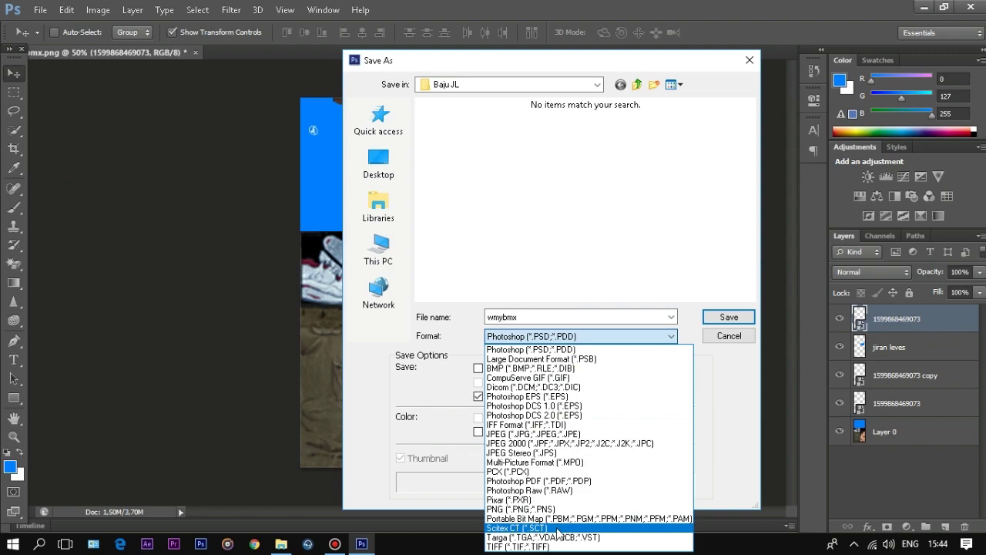
pyautogui.click(557, 509)
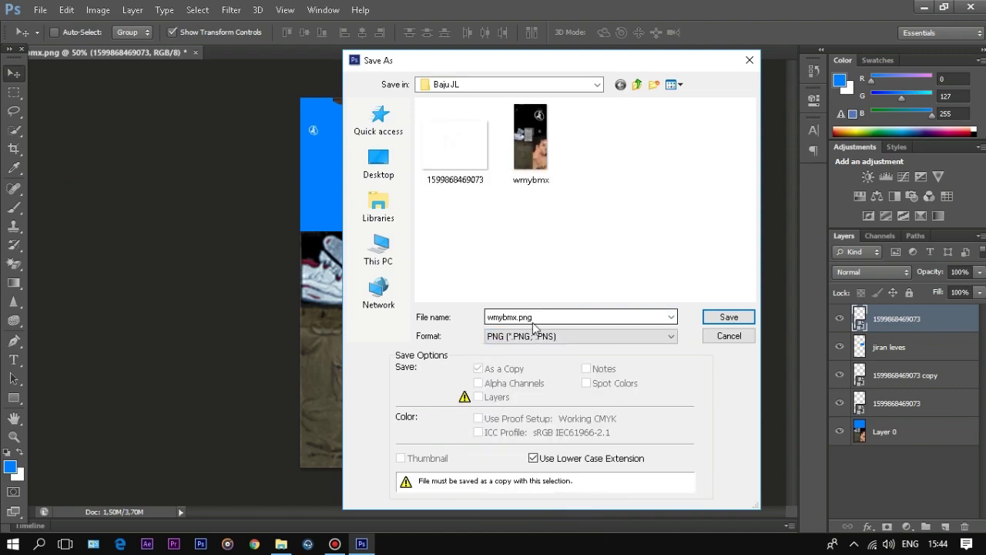
pyautogui.click(729, 318)
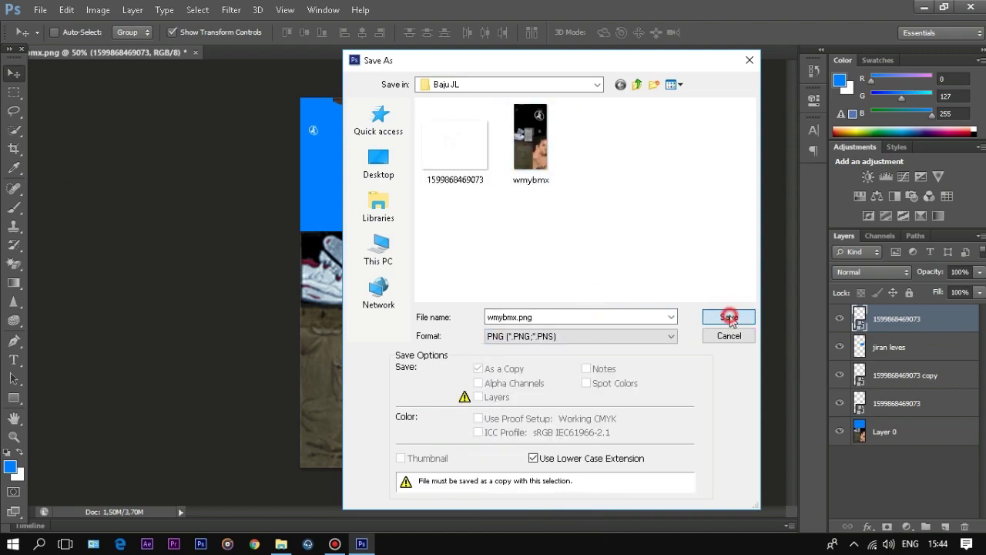
pyautogui.click(486, 218)
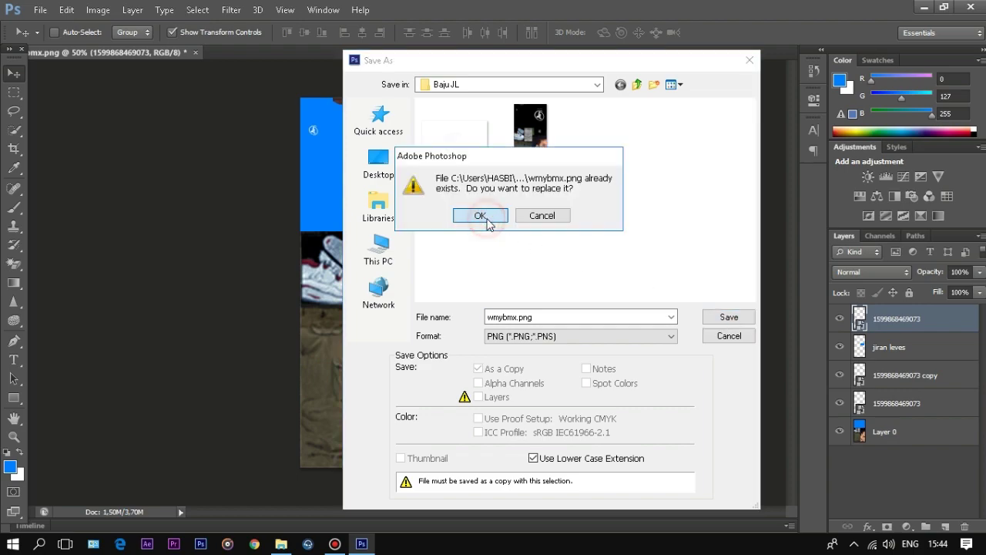
pyautogui.click(528, 302)
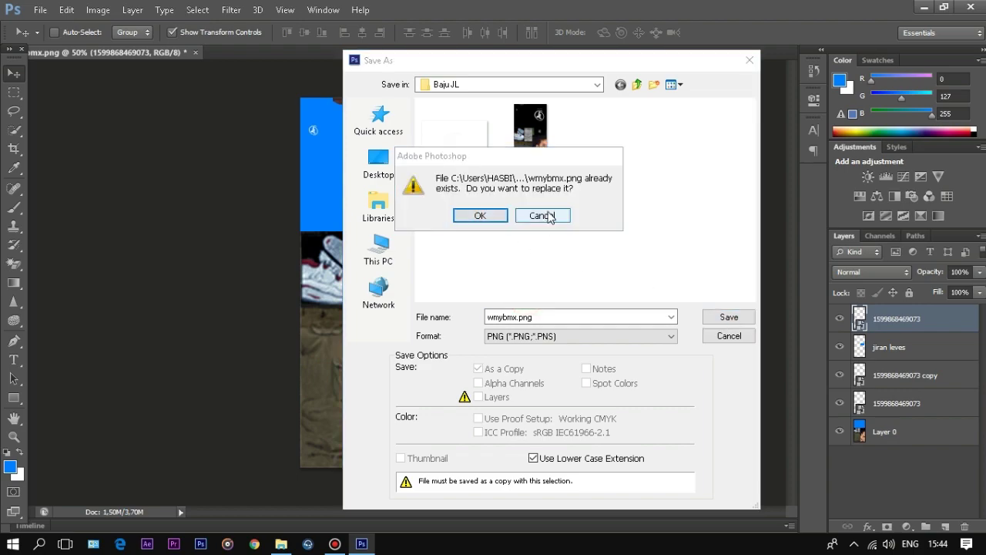
pyautogui.click(542, 216)
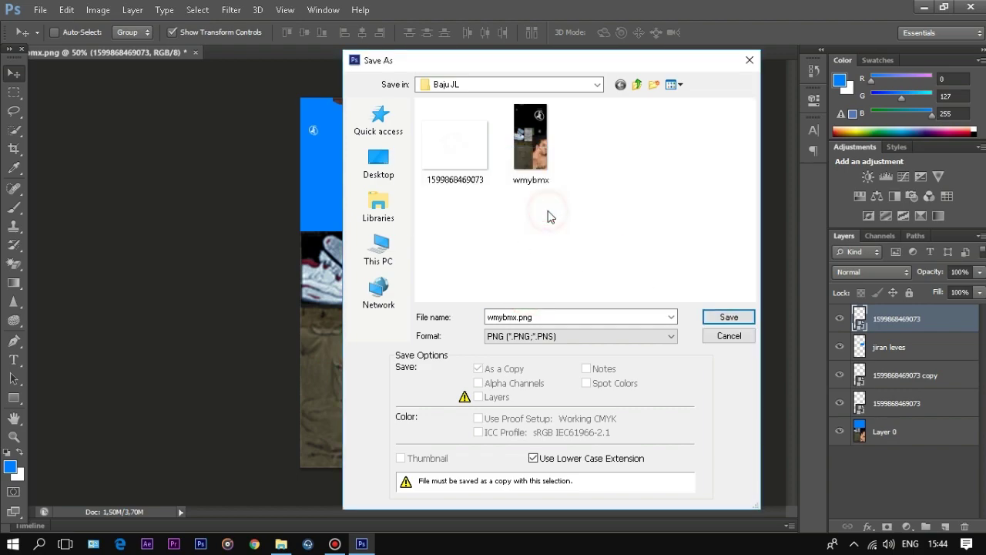
pyautogui.click(716, 319)
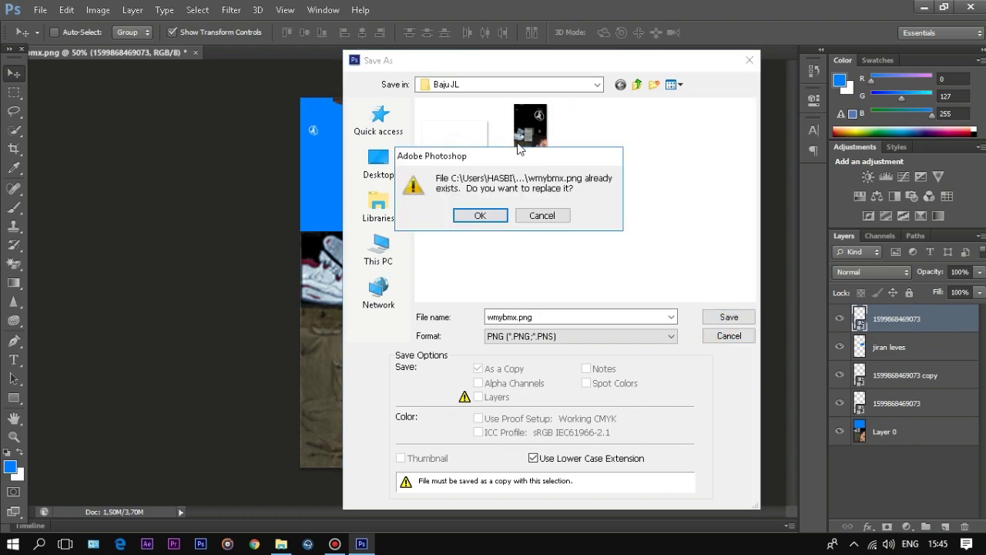
pyautogui.click(498, 213)
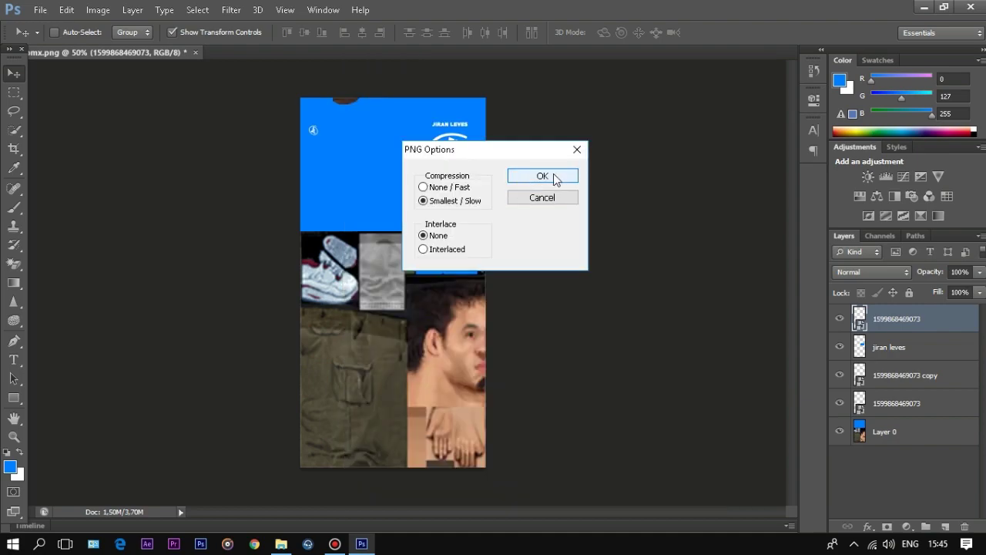
pyautogui.click(555, 177)
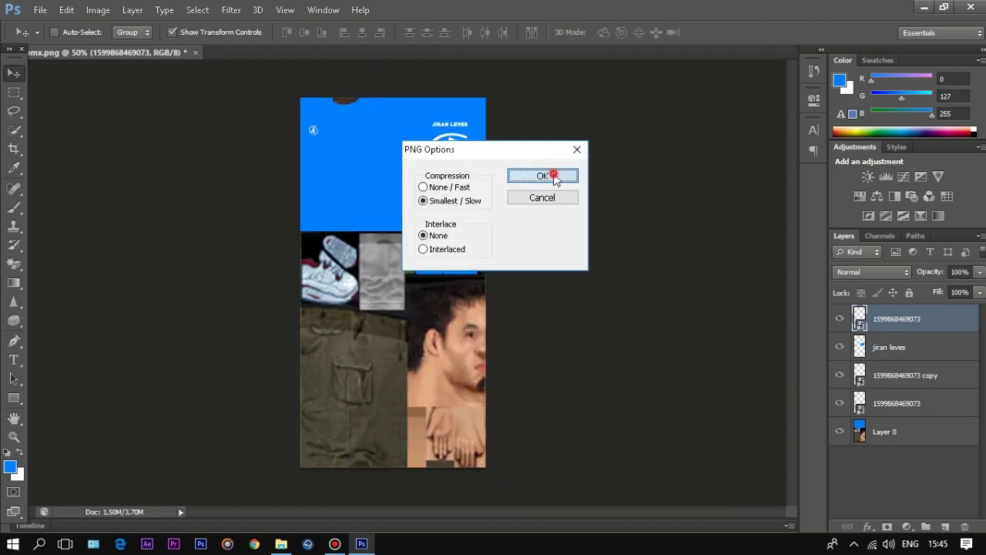
pyautogui.click(40, 10)
pyautogui.click(60, 184)
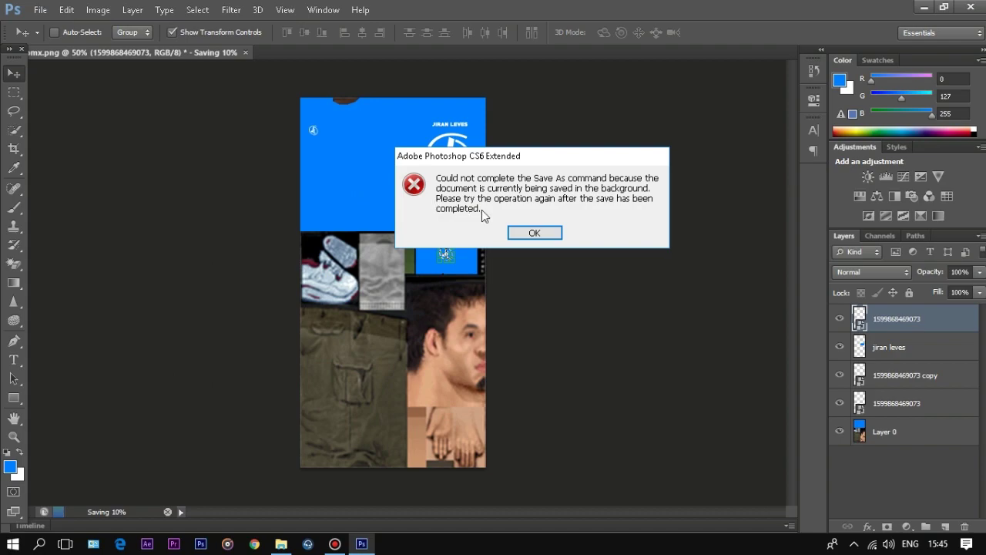
pyautogui.click(534, 233)
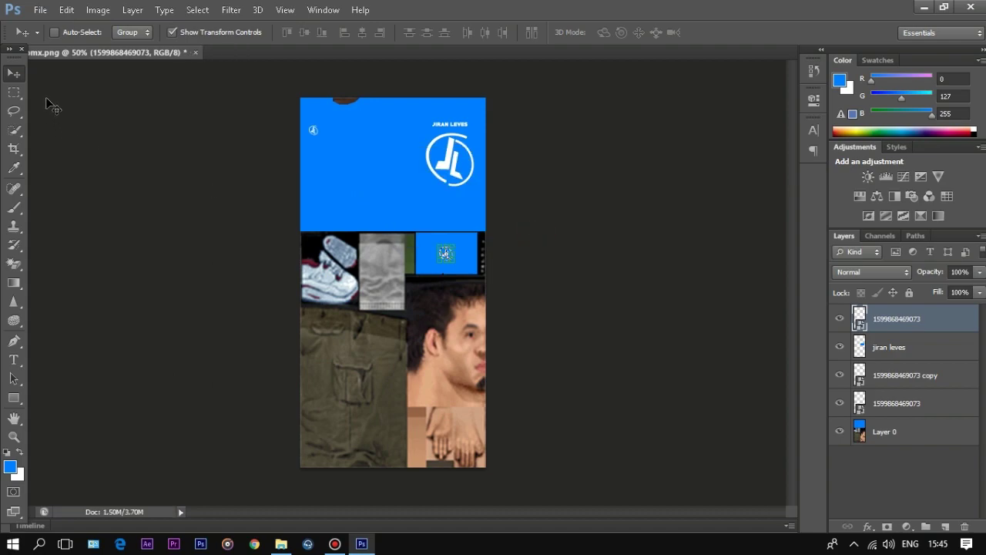
# - Save a Targa copy as wmybmx.tga in the Camera Roll folder of Pictures, at 32 bits/pixel
pyautogui.hotkey('ctrl', 'shift', 's')
pyautogui.click(543, 336)
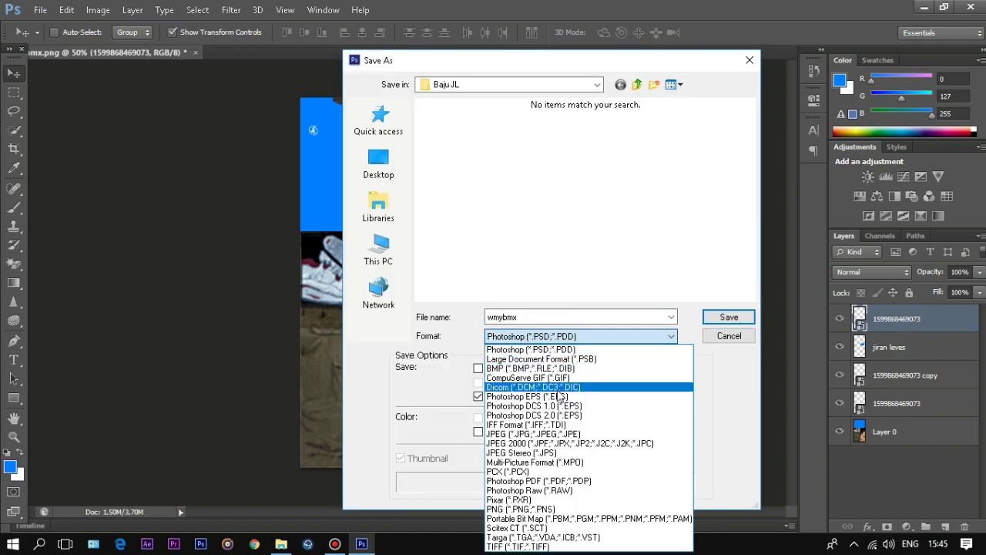
pyautogui.click(567, 537)
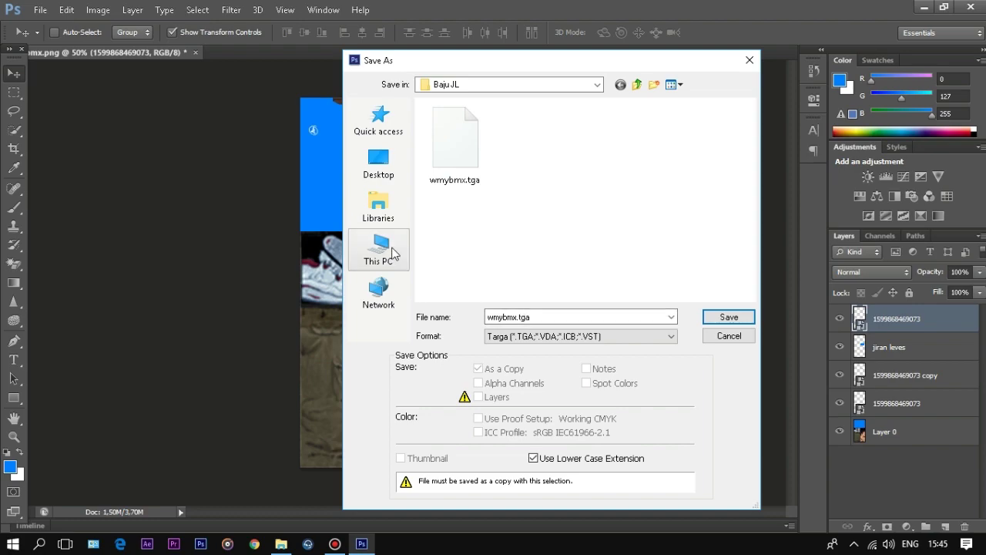
pyautogui.click(378, 208)
pyautogui.doubleClick(623, 158)
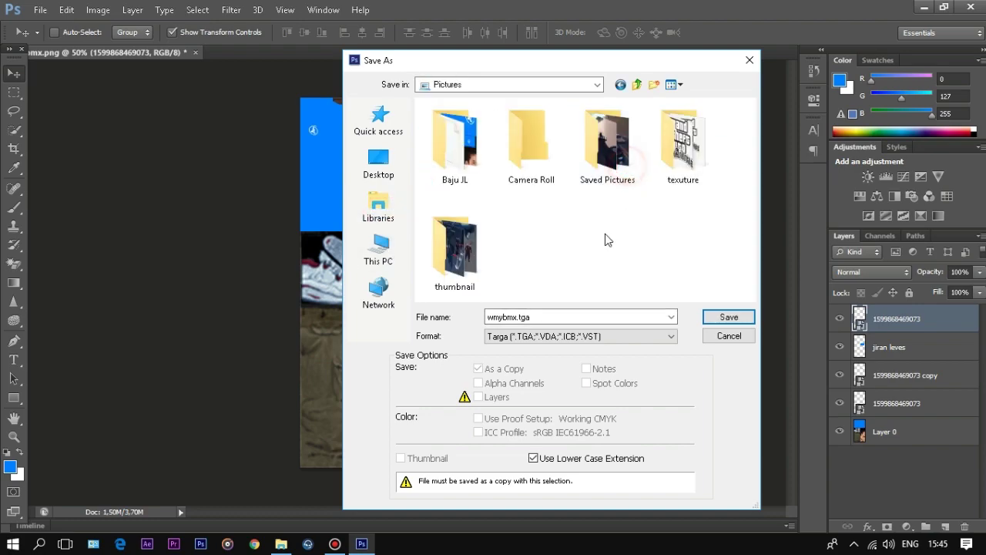
pyautogui.doubleClick(529, 160)
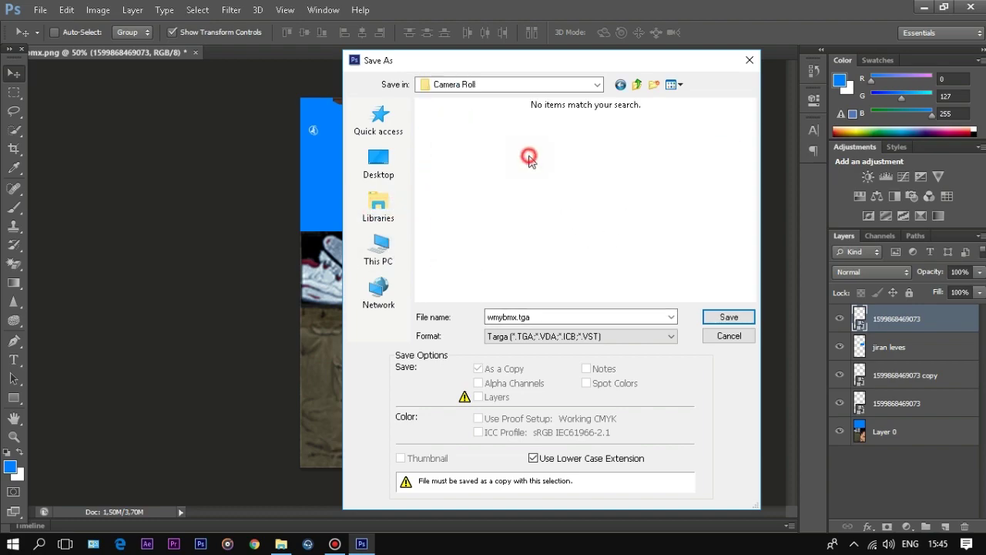
pyautogui.click(730, 319)
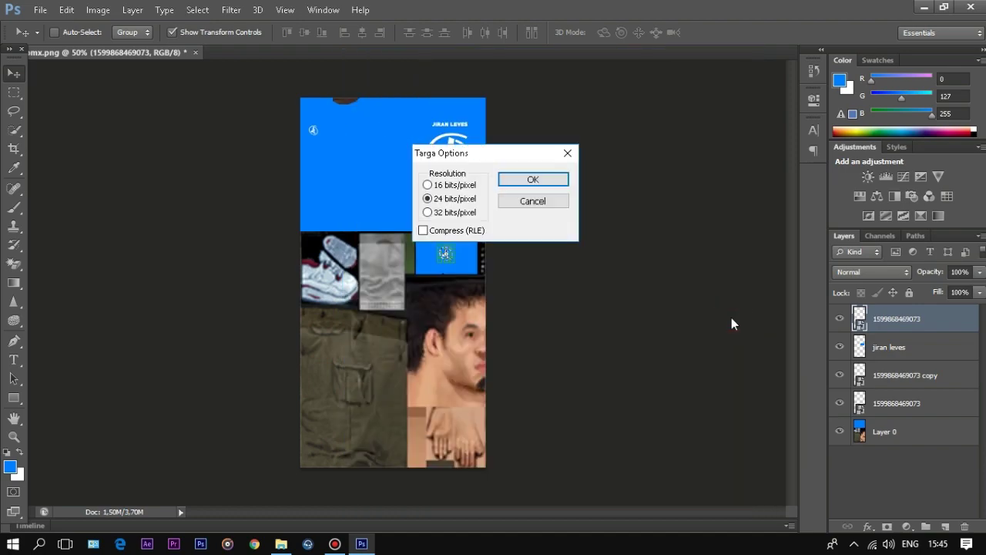
pyautogui.click(456, 215)
pyautogui.click(511, 181)
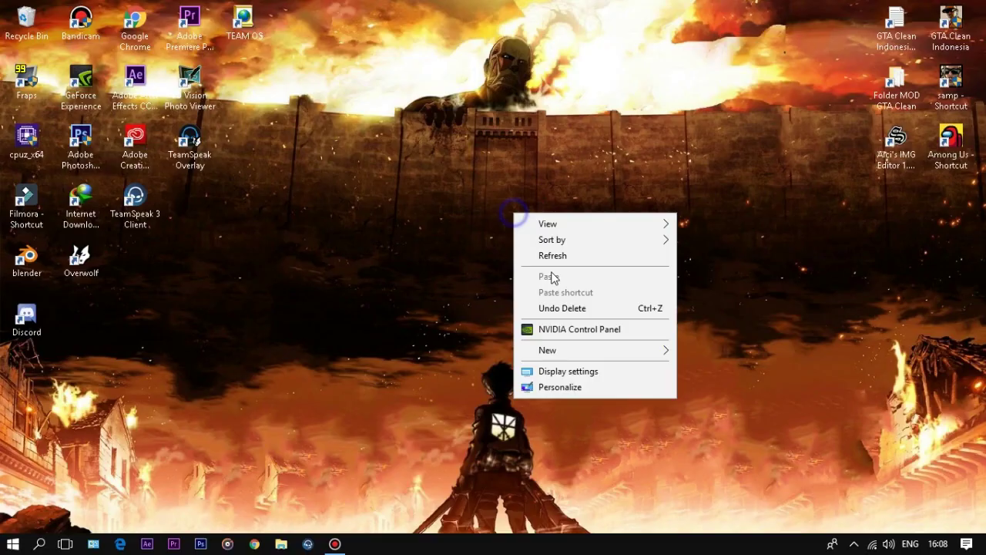
# - Switch to File Explorer and check the skin files in the Baju JL folder under Pictures
pyautogui.click(553, 255)
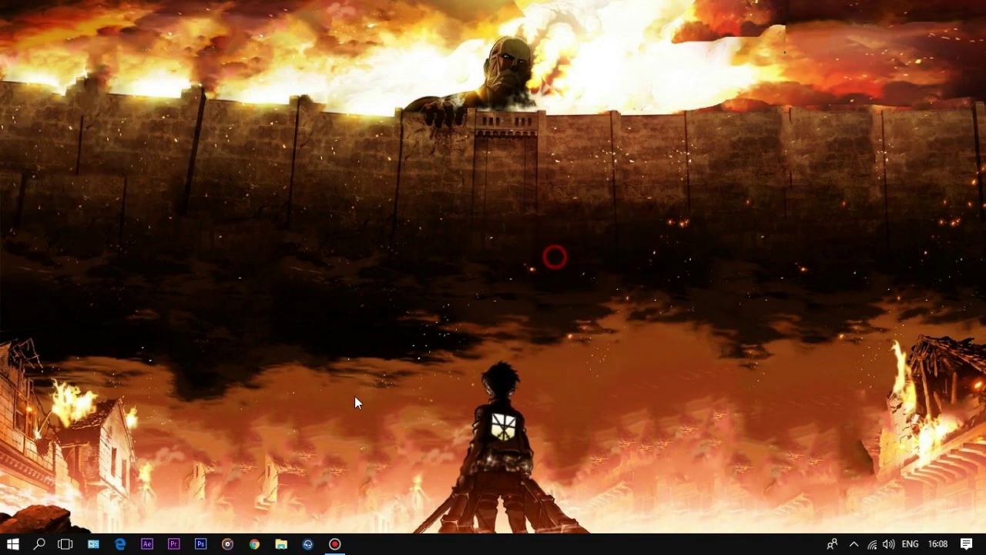
pyautogui.click(281, 544)
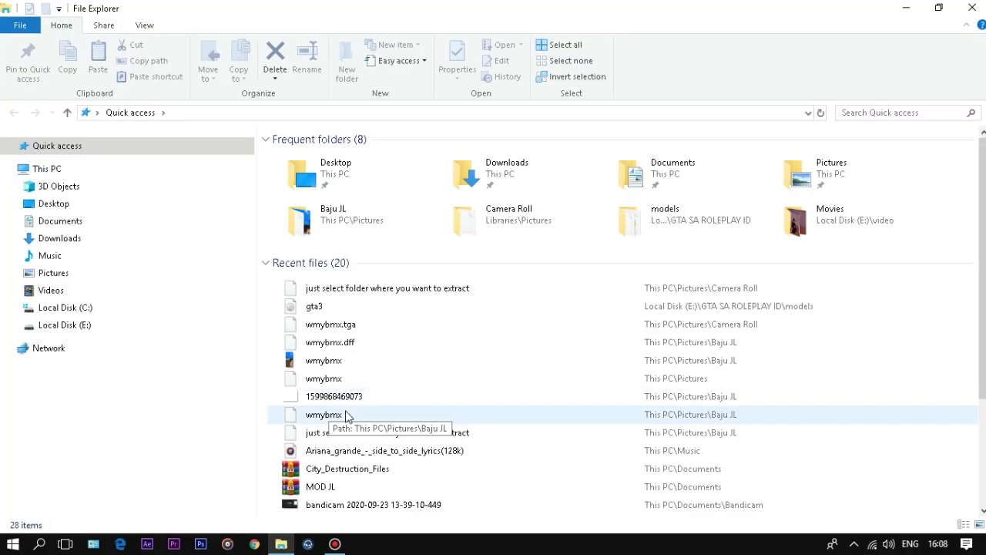
pyautogui.click(106, 224)
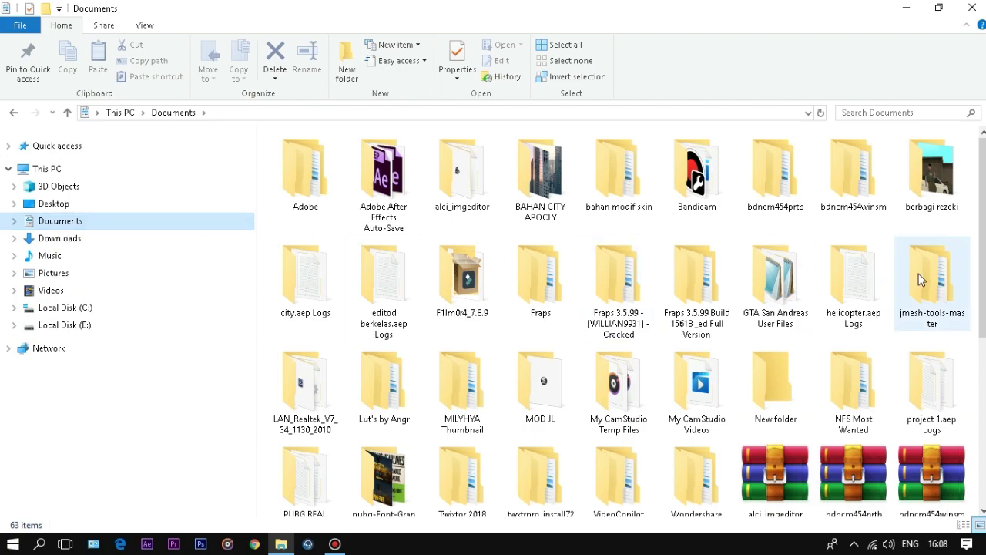
pyautogui.click(82, 239)
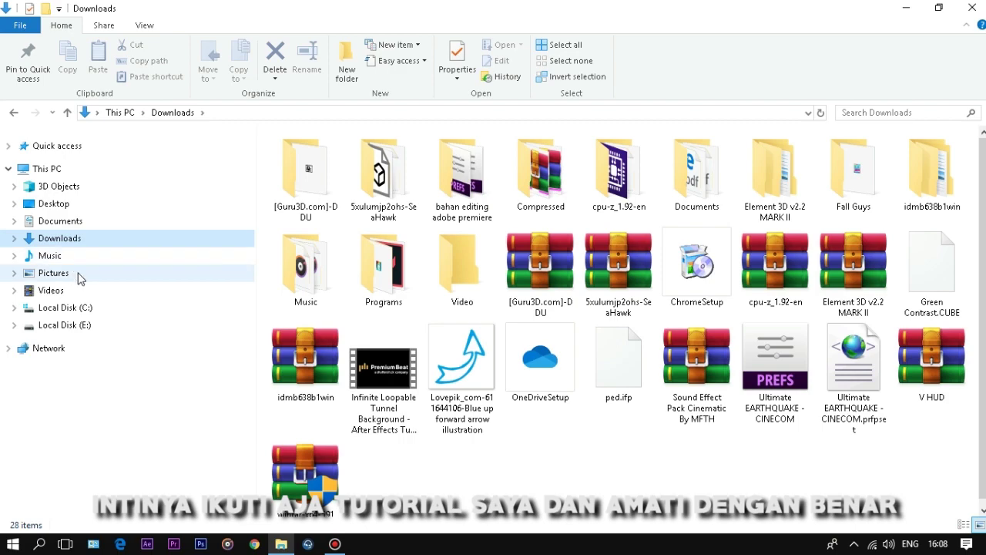
pyautogui.click(80, 276)
pyautogui.doubleClick(341, 189)
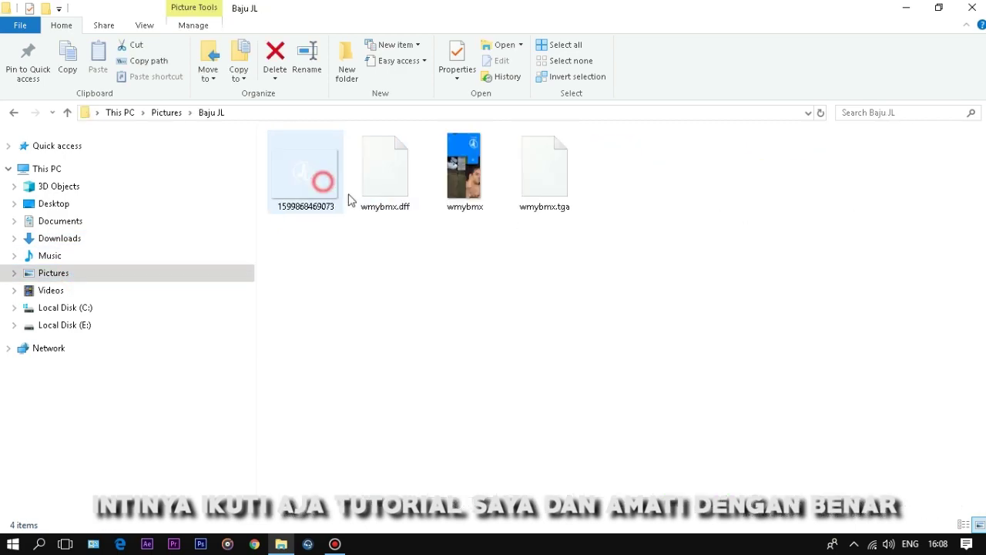
pyautogui.click(13, 112)
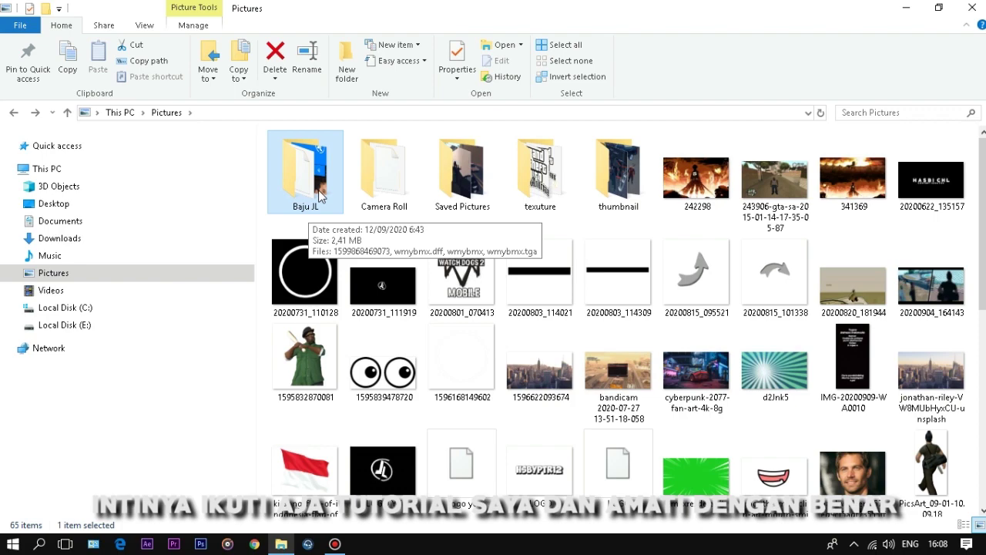
# - Launch txdworkshop from the TXDWS.2018_01 folder inside Documents > bahan modif skin
pyautogui.click(148, 223)
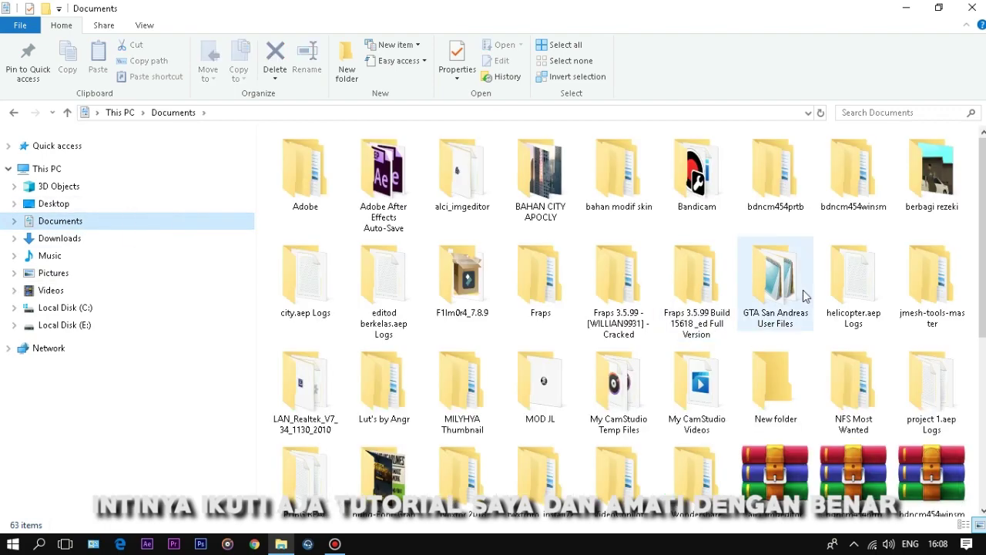
pyautogui.doubleClick(615, 176)
pyautogui.doubleClick(314, 170)
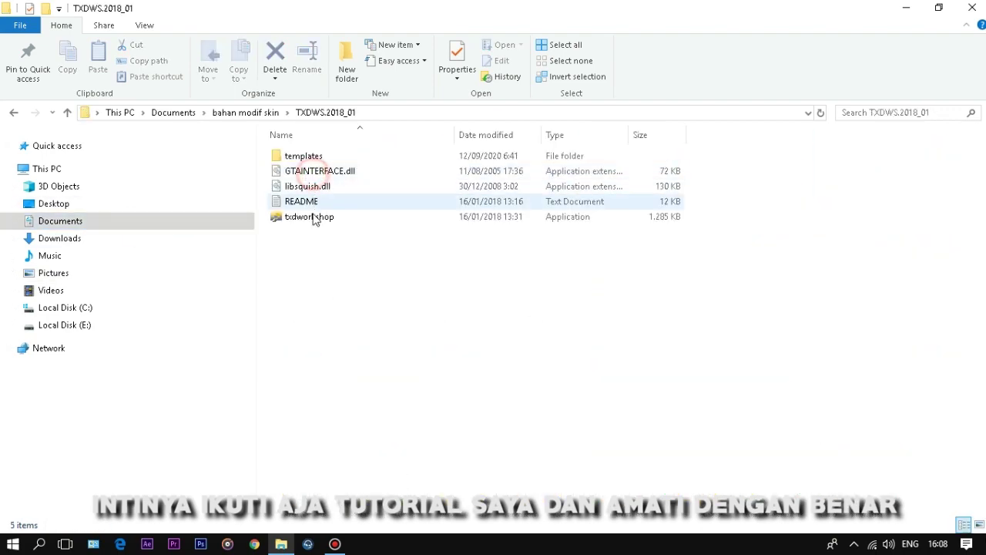
pyautogui.doubleClick(313, 218)
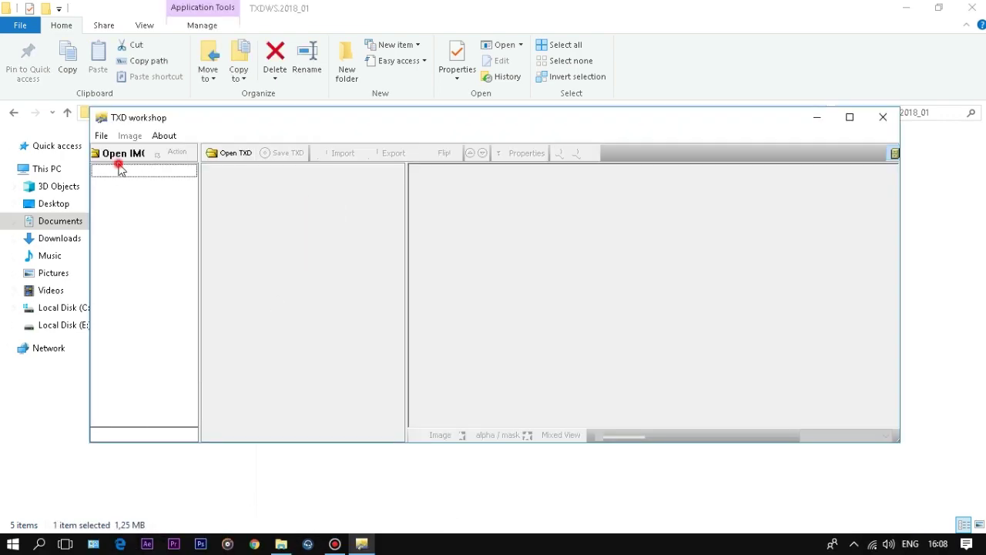
# - Open the gta3 IMG archive from the models folder of GTA SA ROLEPLAY ID on Local Disk (E:)
pyautogui.click(121, 155)
pyautogui.click(293, 282)
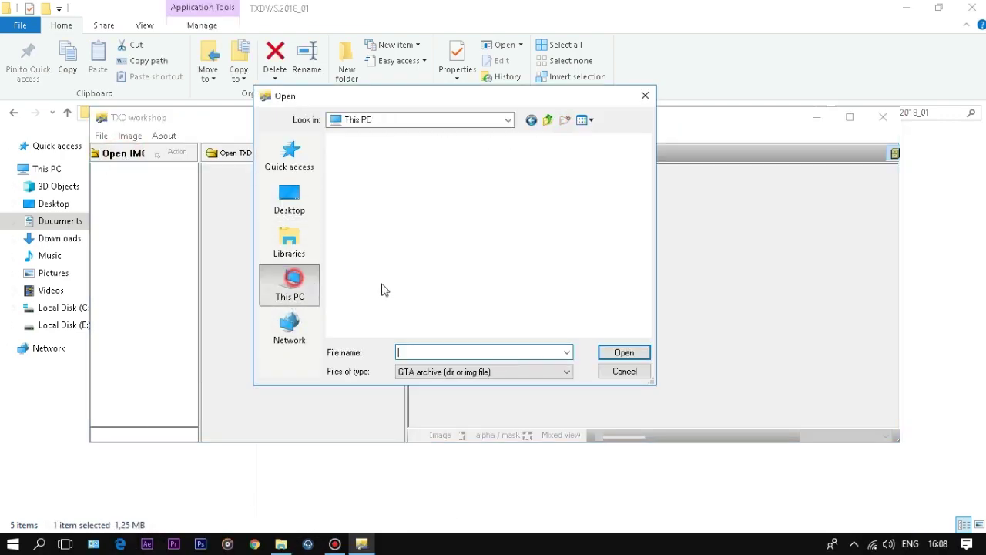
pyautogui.scroll(-5, 380, 290)
pyautogui.doubleClick(376, 285)
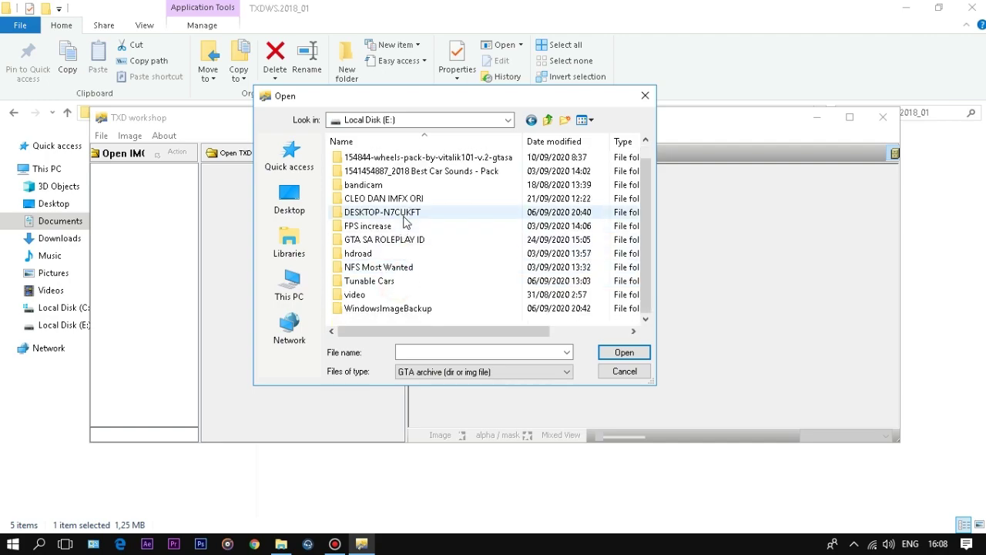
pyautogui.doubleClick(394, 254)
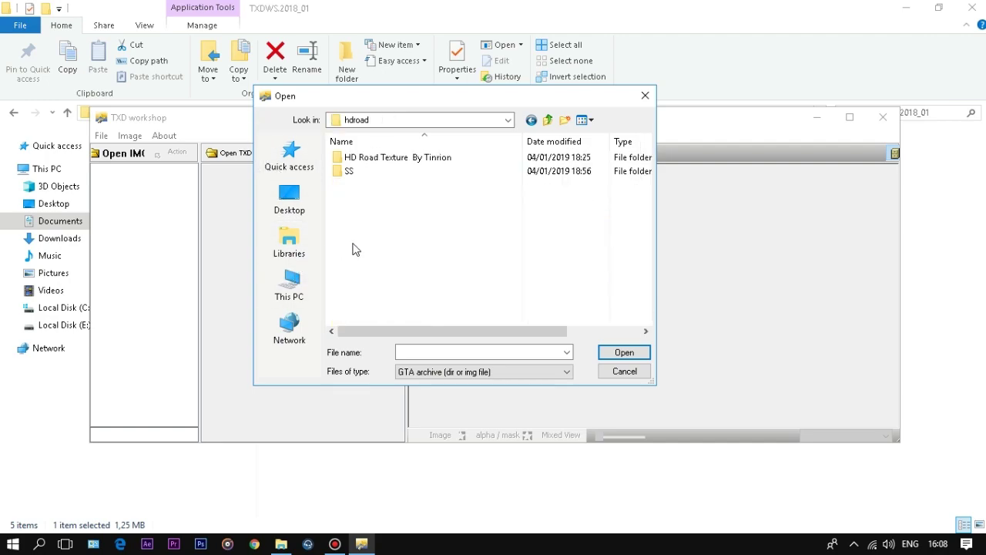
pyautogui.press('BackSpace')
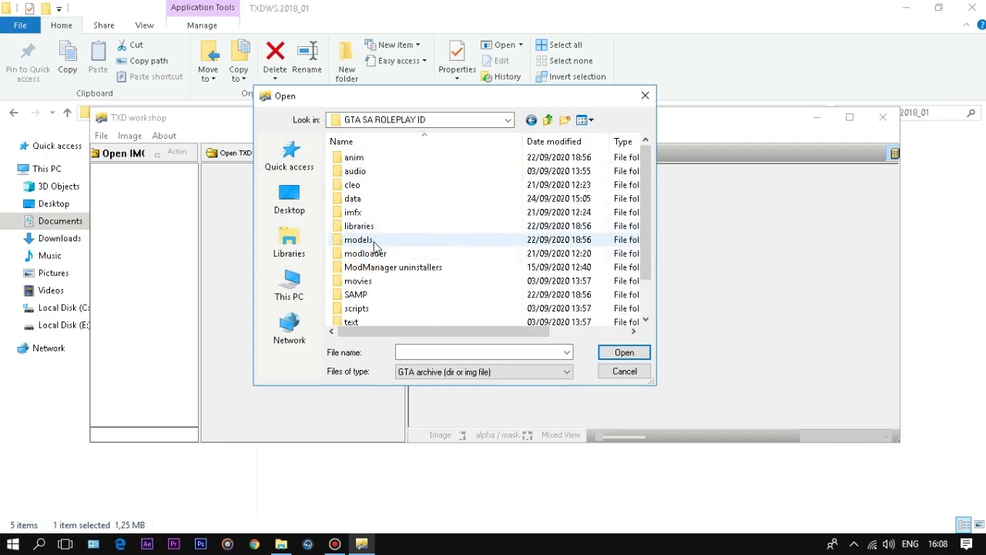
pyautogui.doubleClick(374, 241)
pyautogui.click(362, 239)
pyautogui.click(624, 353)
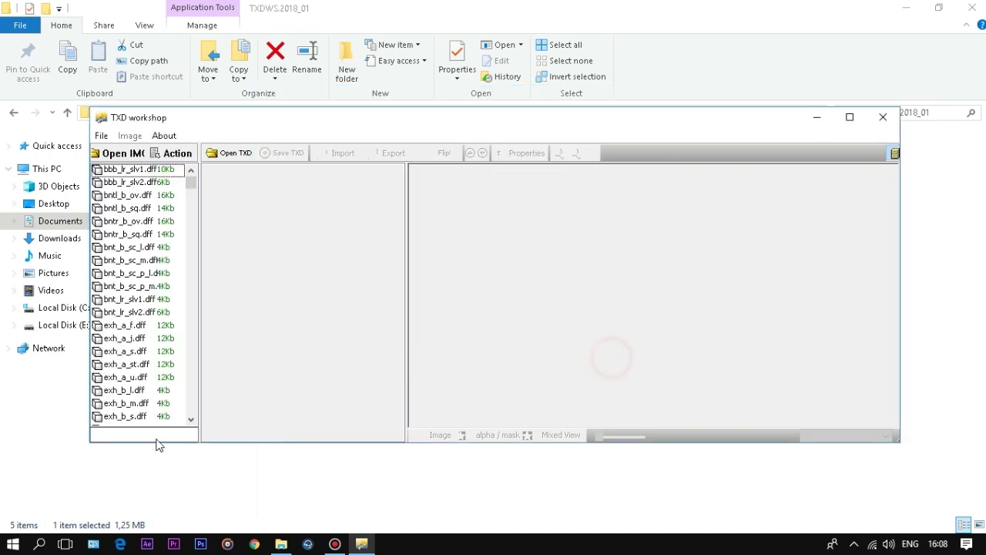
# - Find wmybmx.dff in the open archive and export it to the Camera Roll folder of Pictures
pyautogui.click(158, 433)
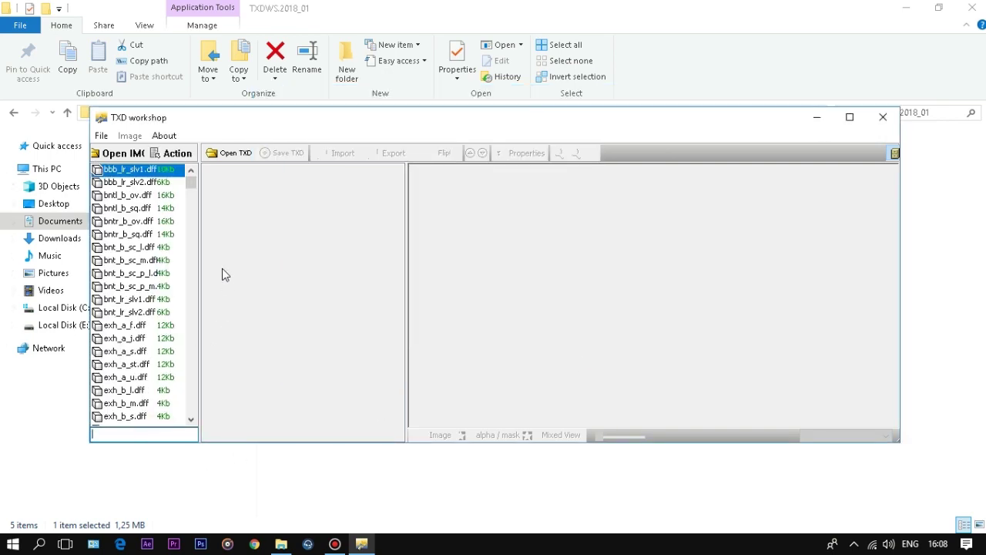
pyautogui.write('wmybmx')
pyautogui.press('Return')
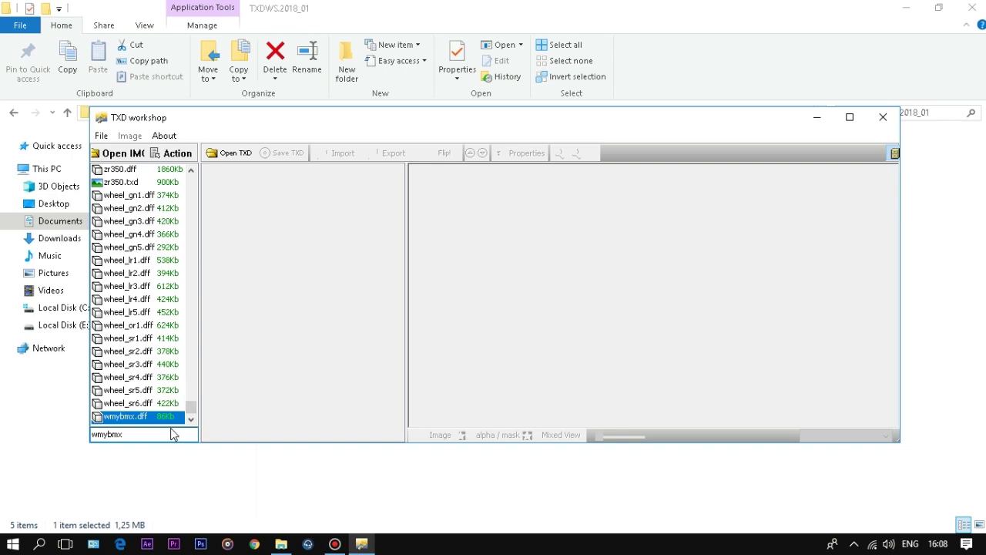
pyautogui.rightClick(151, 422)
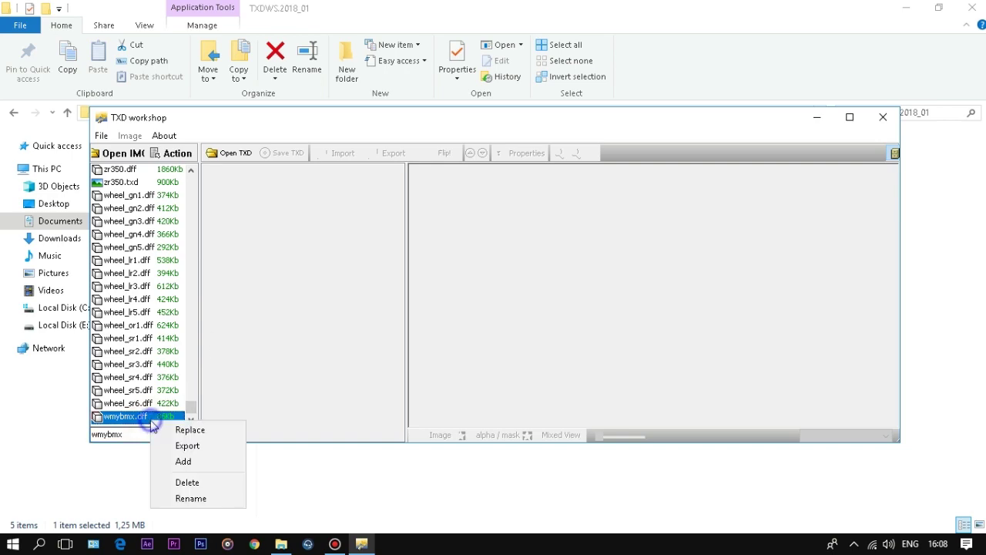
pyautogui.click(162, 446)
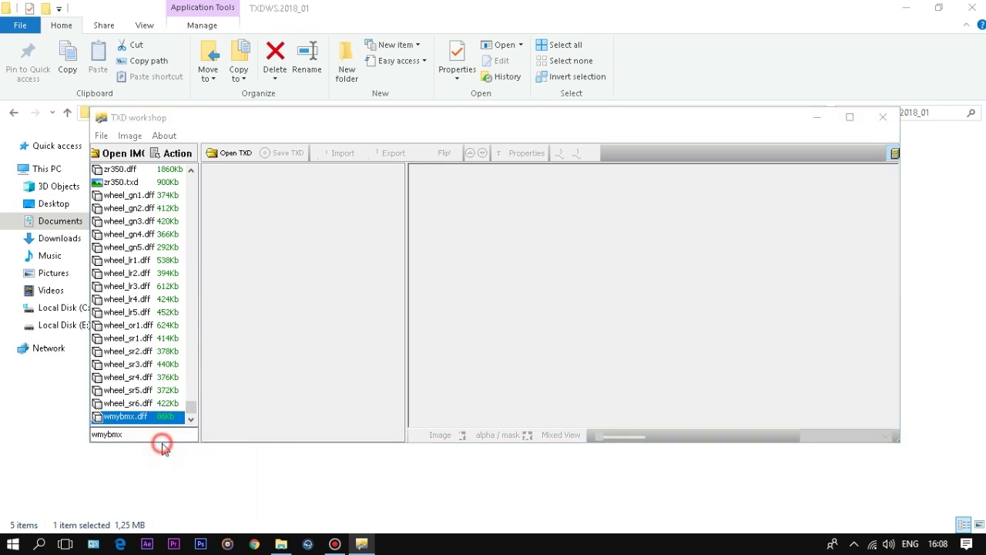
pyautogui.click(285, 243)
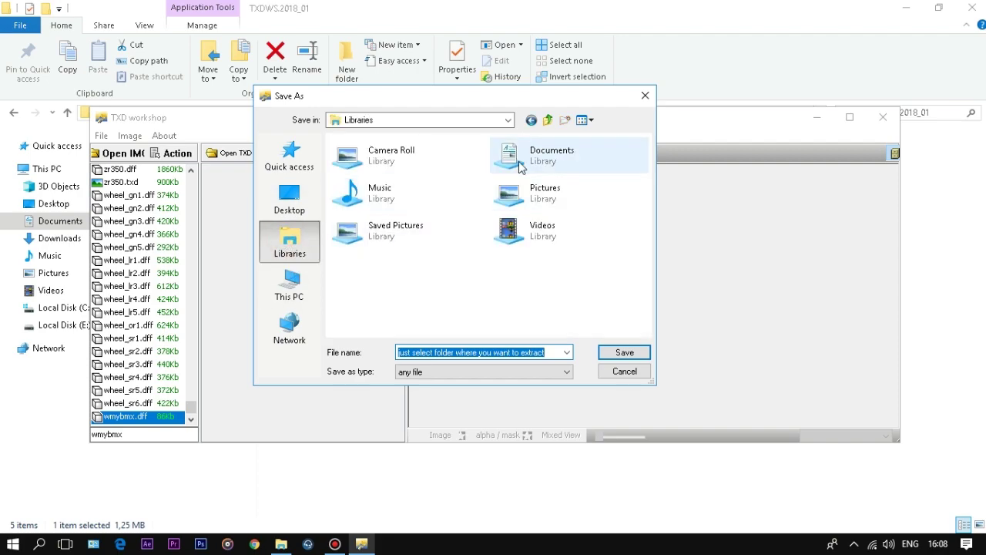
pyautogui.doubleClick(512, 193)
pyautogui.doubleClick(441, 175)
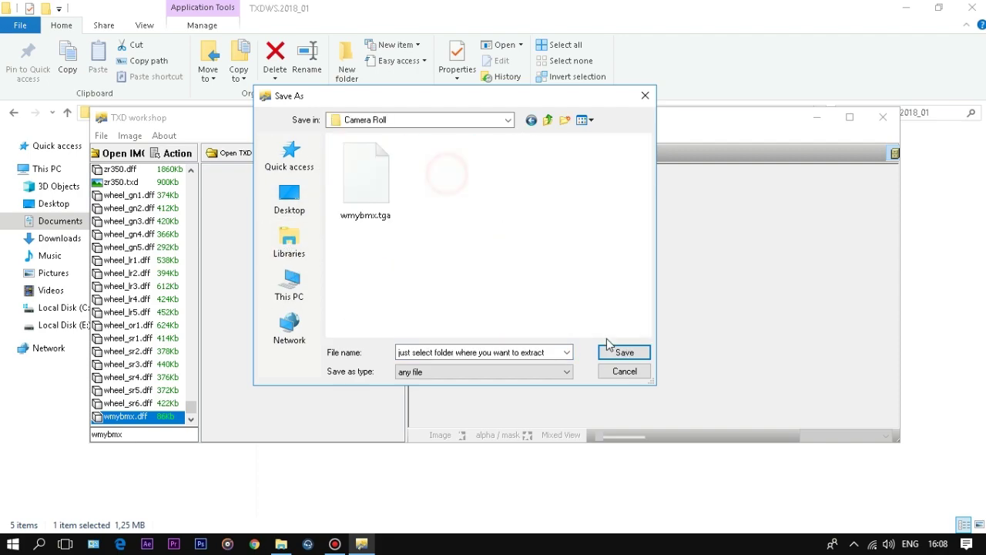
pyautogui.click(623, 353)
# - Launch the View application from the 54_dff_viewer folder inside Documents > bahan modif skin
pyautogui.click(143, 219)
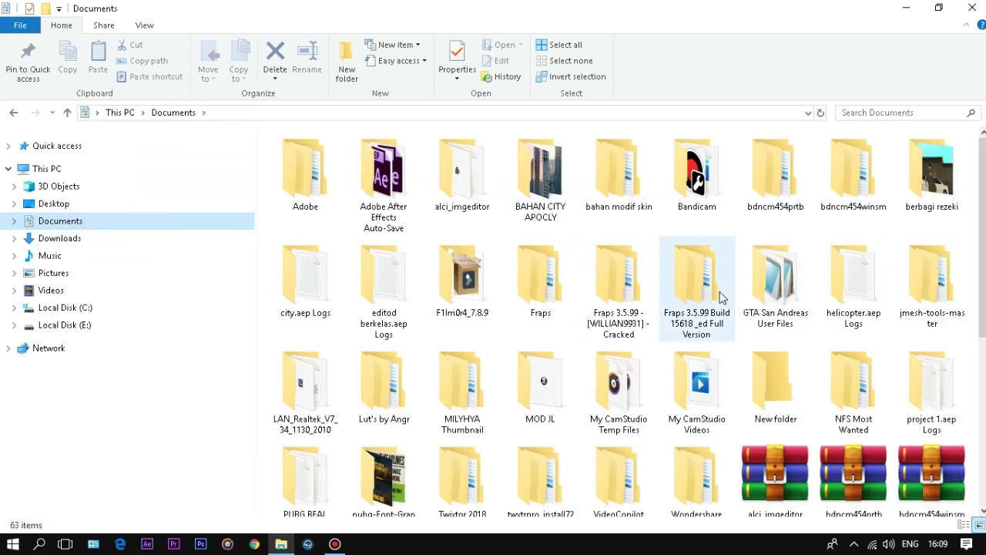
pyautogui.doubleClick(603, 183)
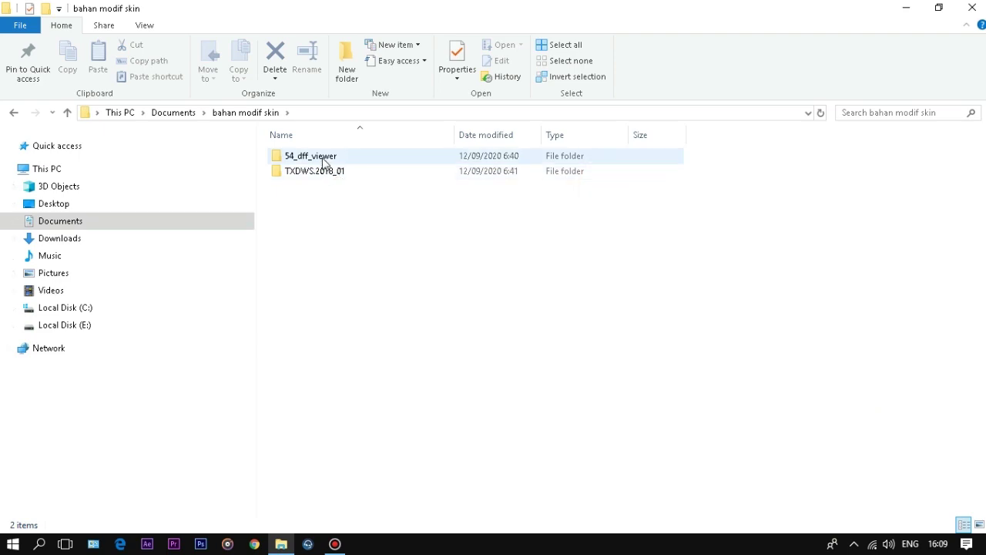
pyautogui.doubleClick(324, 158)
pyautogui.doubleClick(321, 186)
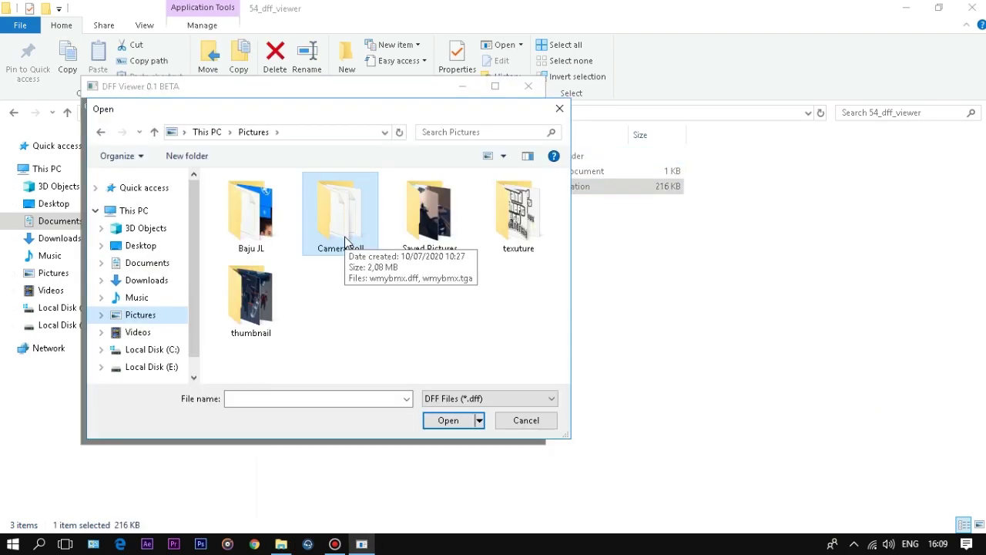
# - Open wmybmx.dff from the Camera Roll folder in DFF Viewer and inspect the textured character model from several angles
pyautogui.doubleClick(342, 239)
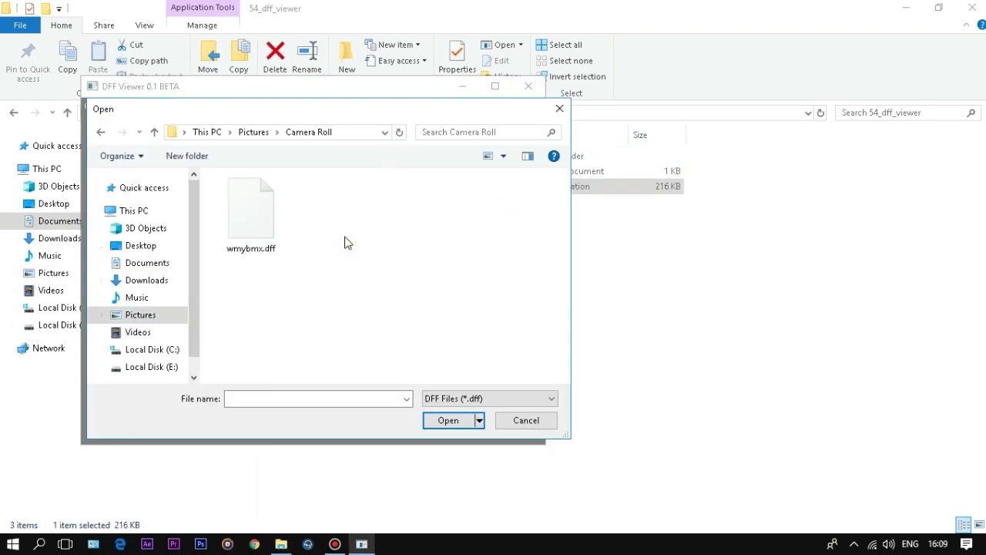
pyautogui.click(243, 215)
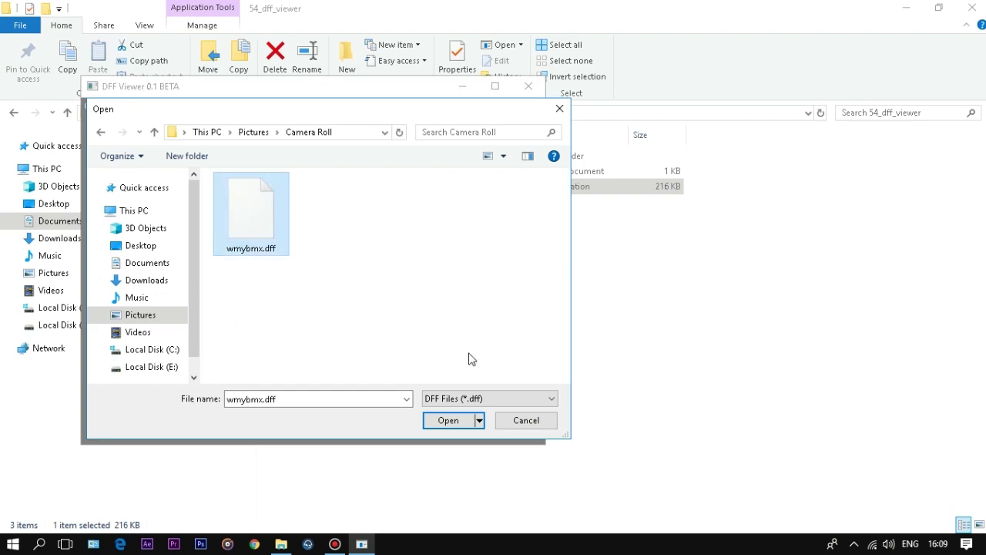
pyautogui.click(456, 422)
pyautogui.moveTo(345, 355); pyautogui.dragTo(285, 289)
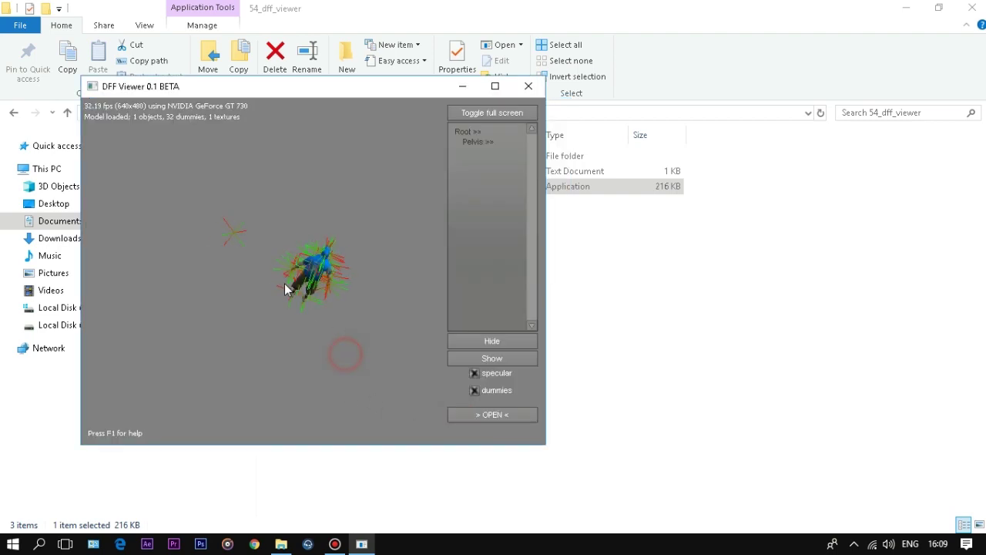
pyautogui.moveTo(415, 199)
pyautogui.mouseDown()
pyautogui.moveTo(379, 203)
pyautogui.moveTo(293, 171)
pyautogui.moveTo(311, 387)
pyautogui.moveTo(176, 440)
pyautogui.moveTo(378, 187)
pyautogui.moveTo(407, 194)
pyautogui.moveTo(291, 233)
pyautogui.mouseUp()
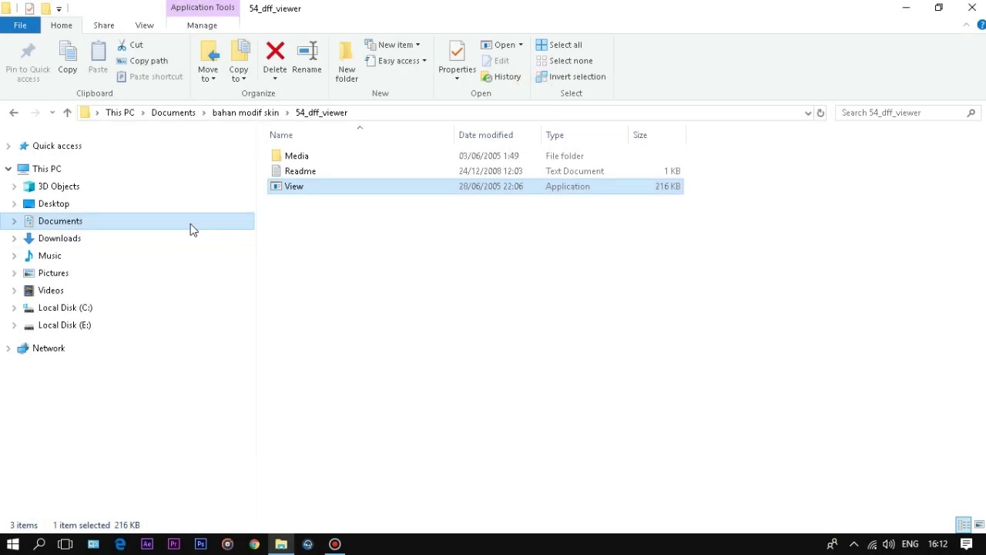
# - Launch txdworkshop again from the TXDWS.2018_01 folder inside Documents > bahan modif skin
pyautogui.click(97, 218)
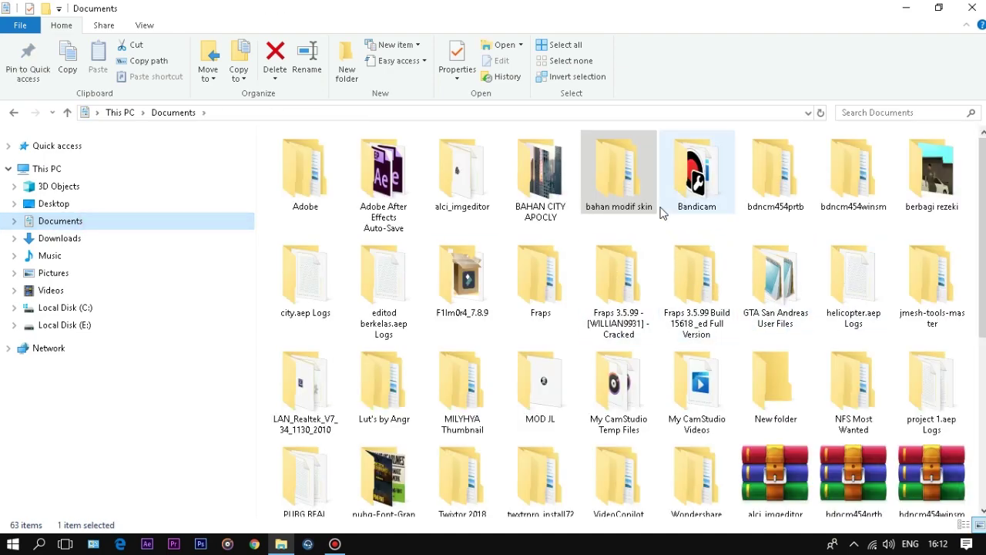
pyautogui.doubleClick(608, 181)
pyautogui.doubleClick(352, 154)
pyautogui.doubleClick(350, 152)
# - Load the gta3 IMG archive from the game's models folder on Local Disk (E:)
pyautogui.click(119, 152)
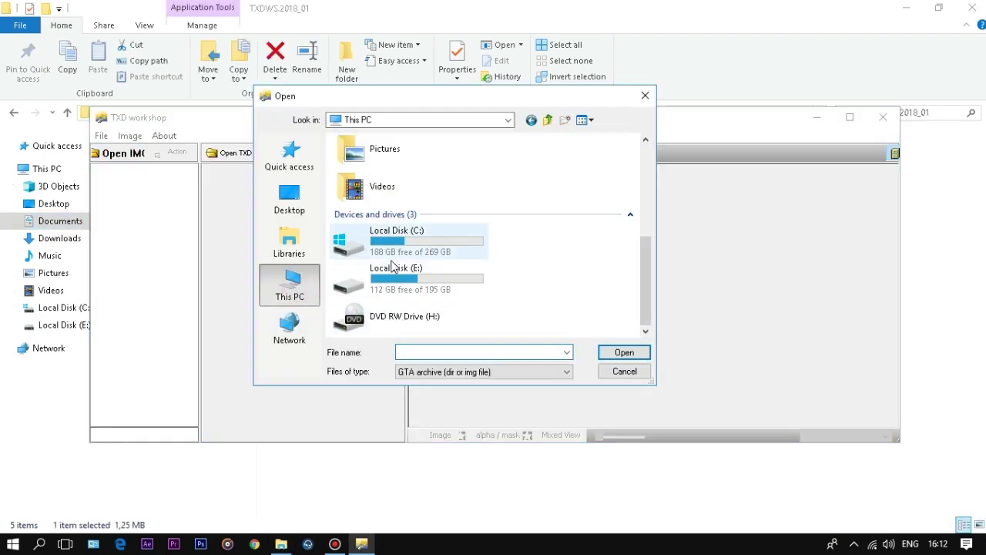
pyautogui.doubleClick(393, 266)
pyautogui.doubleClick(385, 239)
pyautogui.doubleClick(363, 185)
pyautogui.click(352, 233)
pyautogui.click(623, 352)
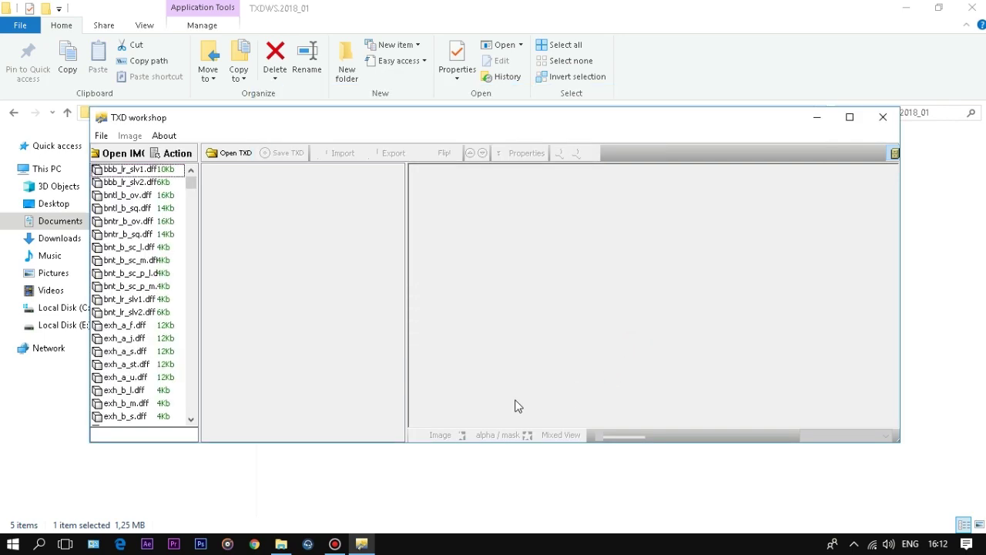
# - Find wmybmx.txd in the archive and open its wmybmx texture, dismissing the warning
pyautogui.click(120, 439)
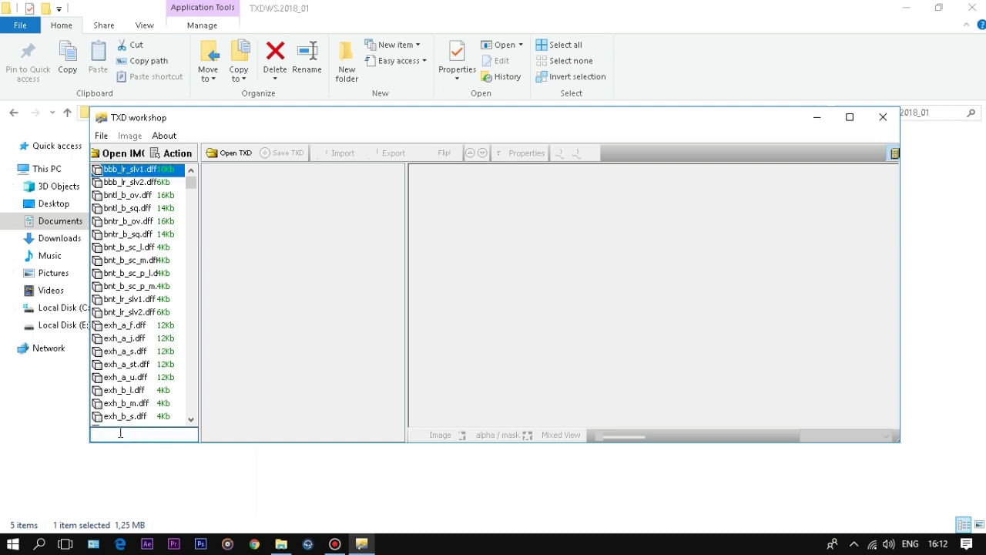
pyautogui.write('wmybmx')
pyautogui.click(166, 366)
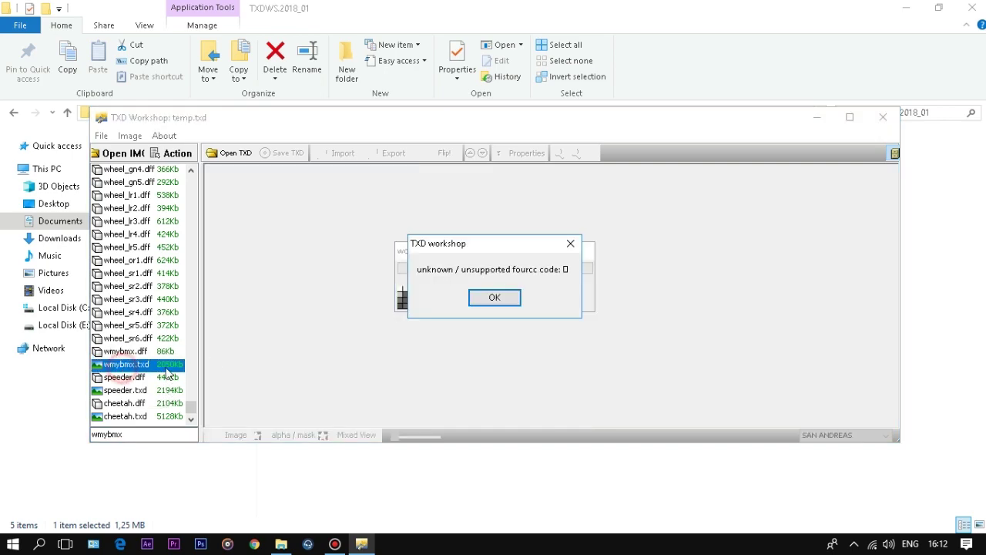
pyautogui.click(477, 297)
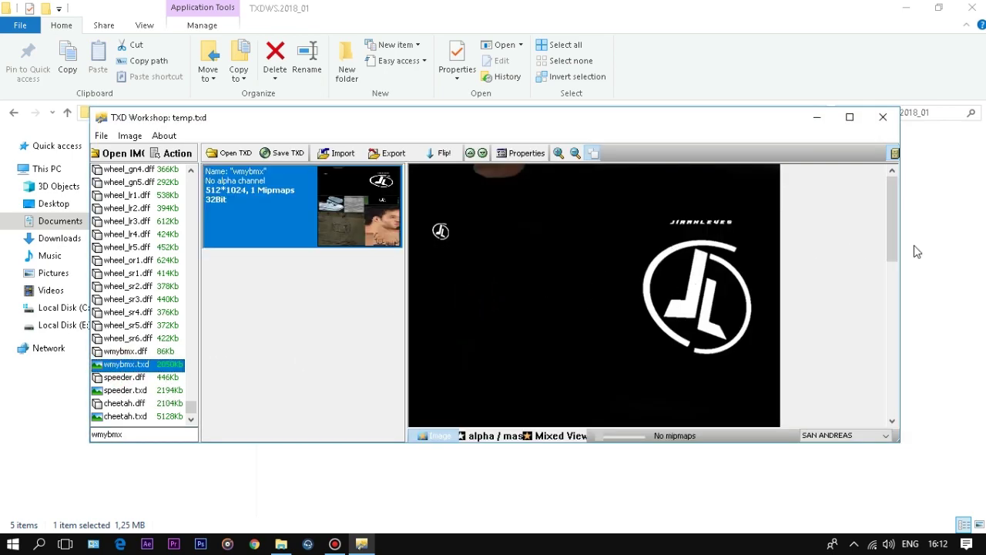
pyautogui.click(892, 231)
# - Import wmybmx.tga from the Camera Roll folder of Pictures to replace the wmybmx texture
pyautogui.click(332, 154)
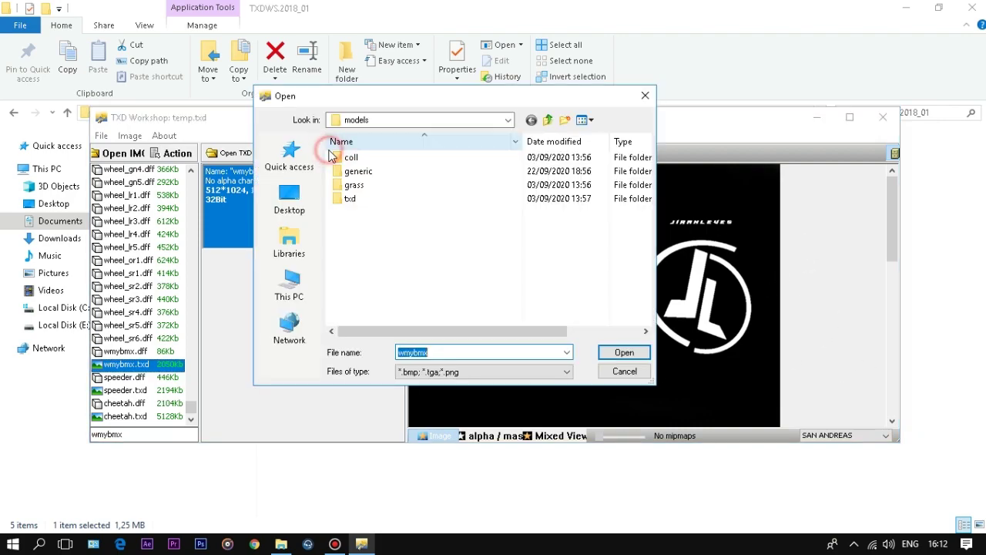
pyautogui.click(301, 245)
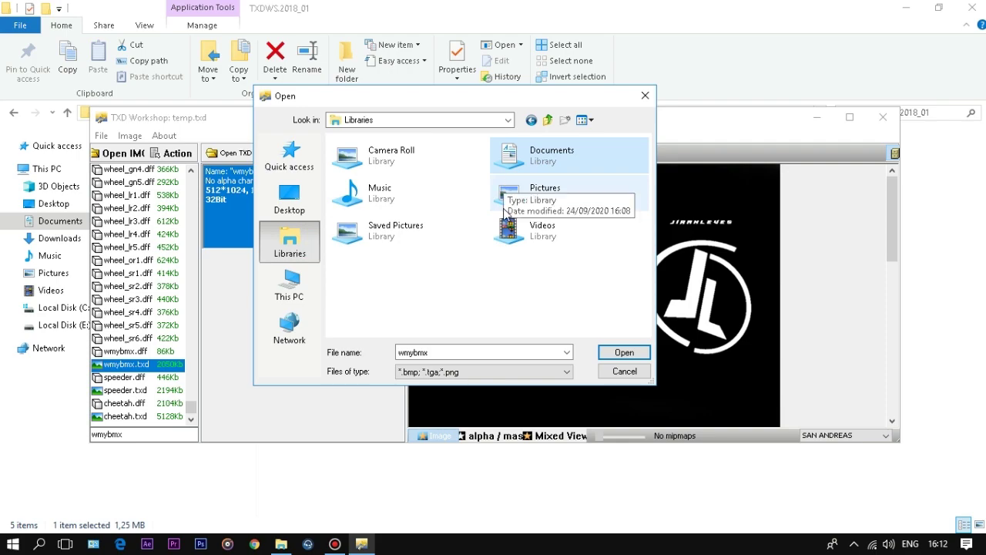
pyautogui.doubleClick(505, 210)
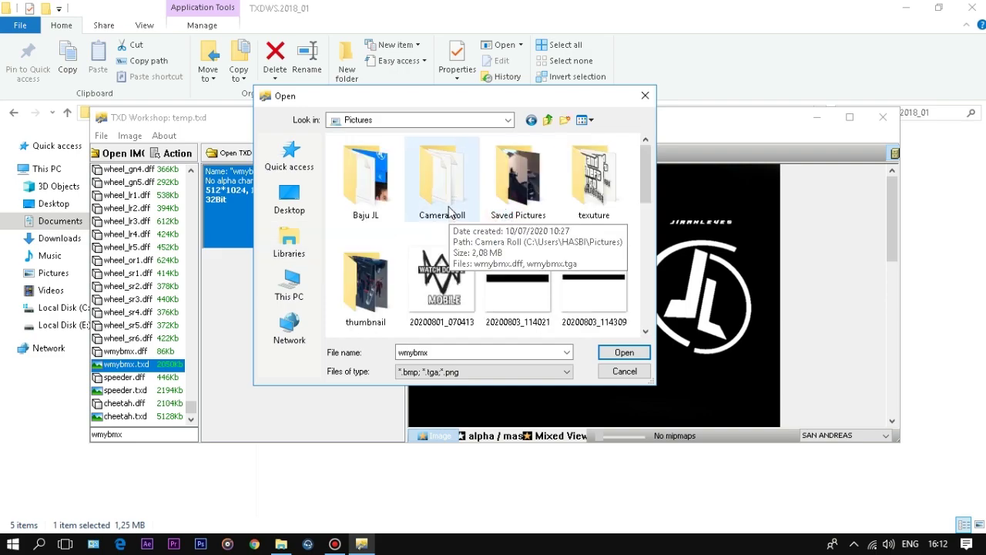
pyautogui.doubleClick(441, 193)
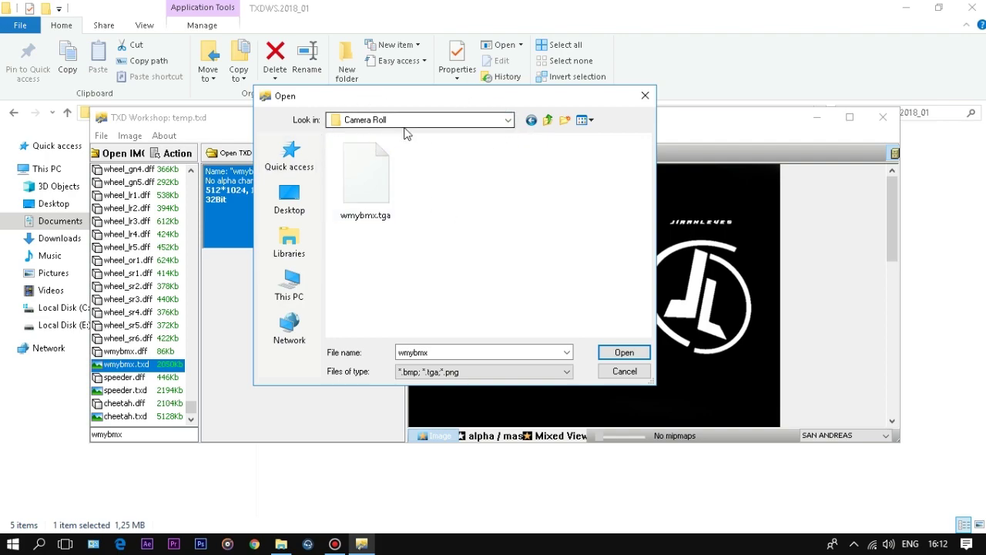
pyautogui.click(365, 181)
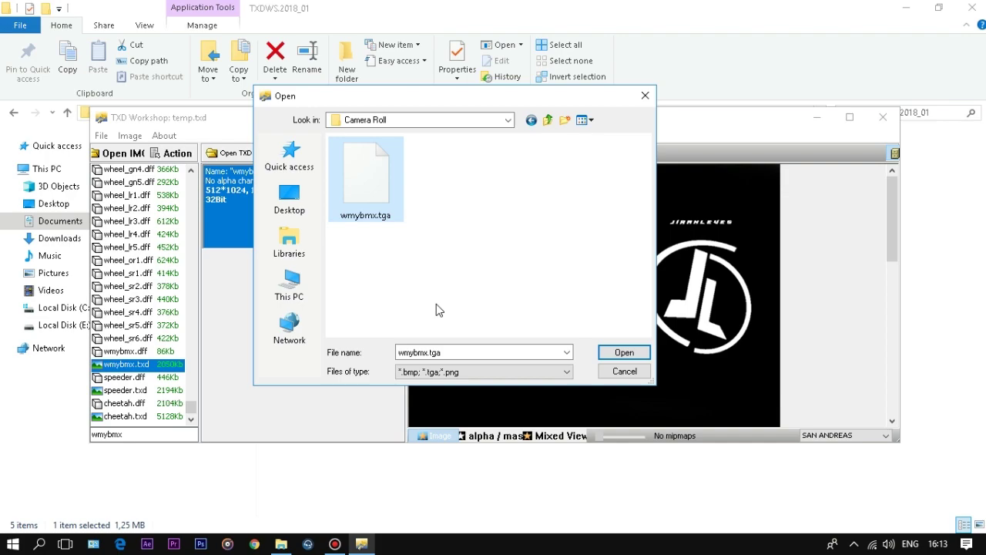
pyautogui.click(289, 239)
pyautogui.doubleClick(550, 189)
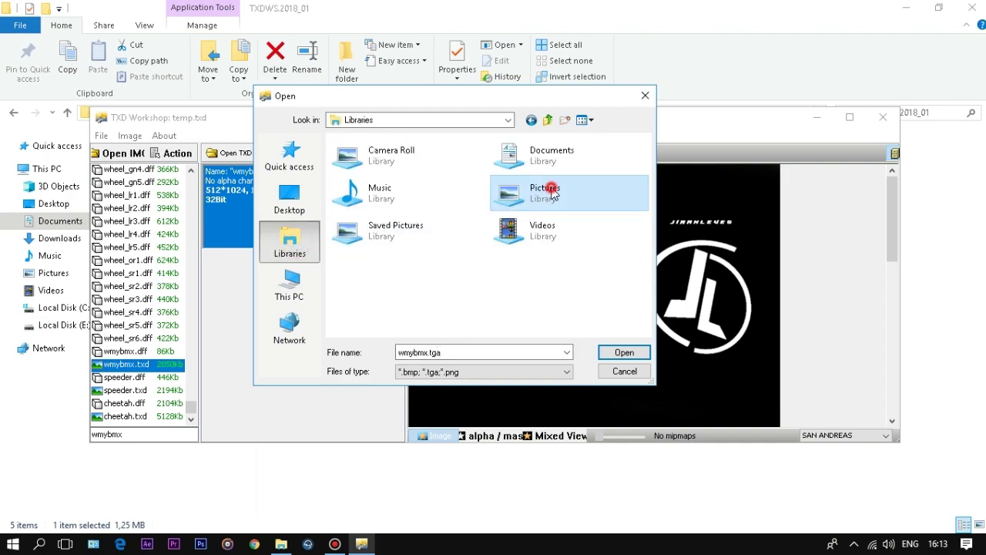
pyautogui.doubleClick(383, 190)
pyautogui.click(441, 193)
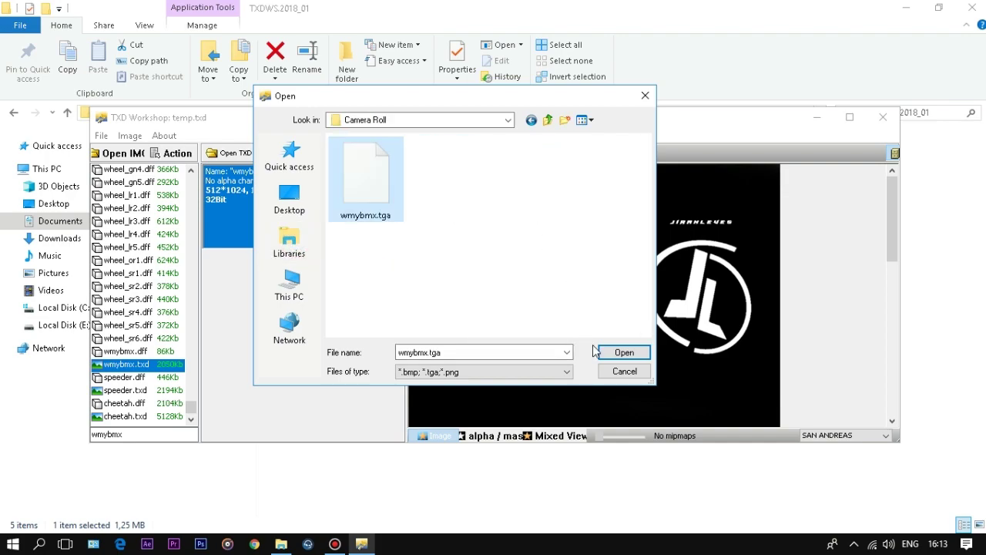
pyautogui.click(623, 352)
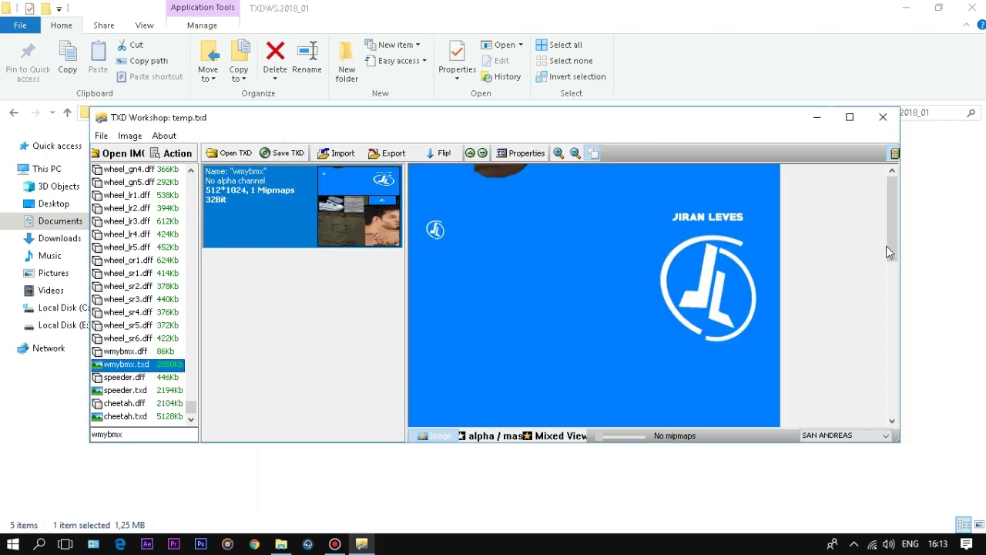
# - Check the imported blue shirt texture and save the TXD back into the archive
pyautogui.moveTo(891, 235); pyautogui.dragTo(904, 208)
pyautogui.click(291, 160)
pyautogui.moveTo(891, 231)
pyautogui.mouseDown()
pyautogui.moveTo(884, 366)
pyautogui.moveTo(891, 249)
pyautogui.mouseUp()
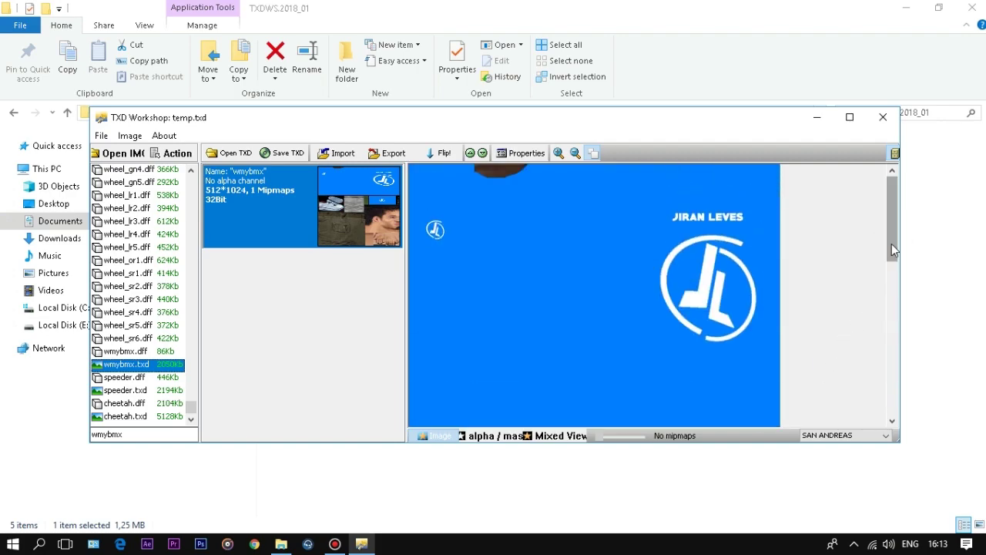